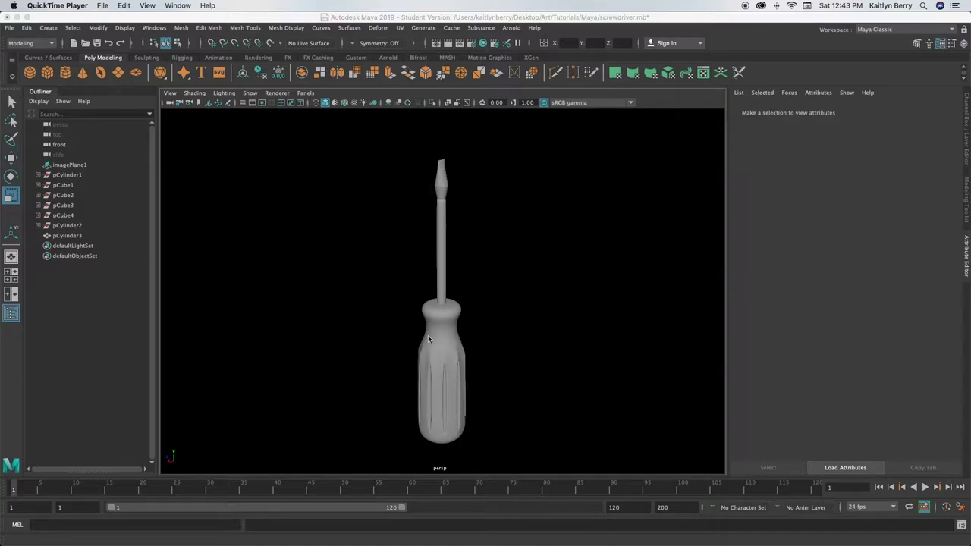
# Save the changes to screwdriver.mb and start a new empty scene
pyautogui.click(453, 285)
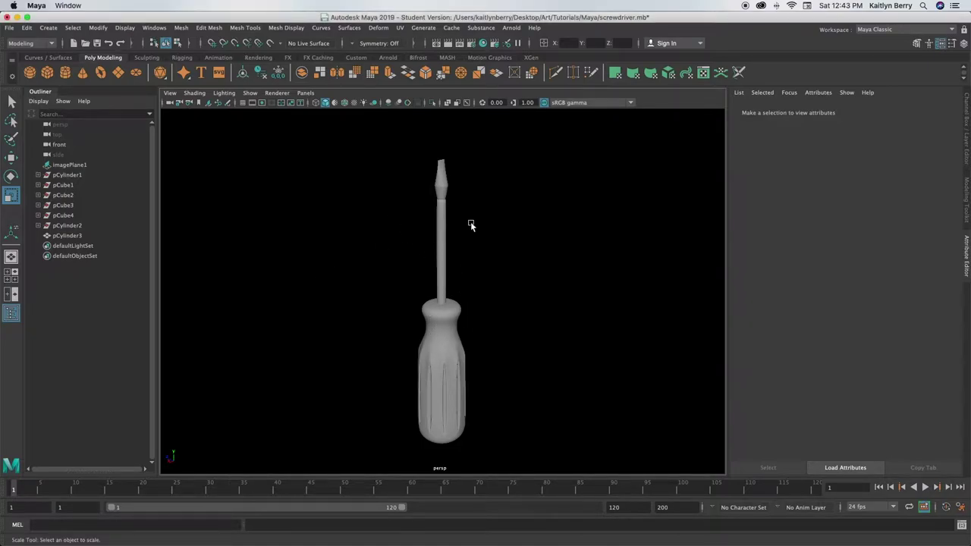
pyautogui.keyDown('alt'); pyautogui.moveTo(470, 224); pyautogui.dragTo(474, 260); pyautogui.keyUp('alt')
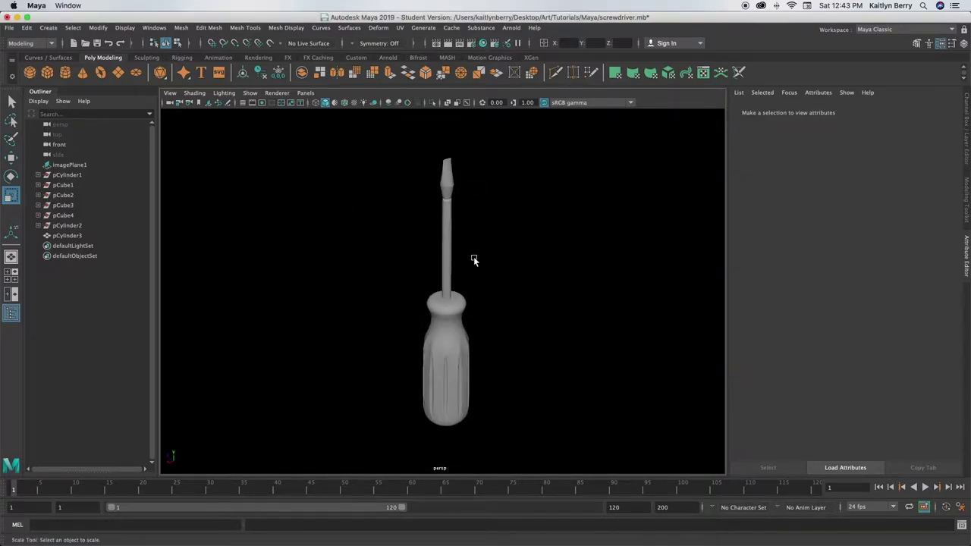
pyautogui.keyDown('alt'); pyautogui.moveTo(533, 334); pyautogui.dragTo(435, 311); pyautogui.keyUp('alt')
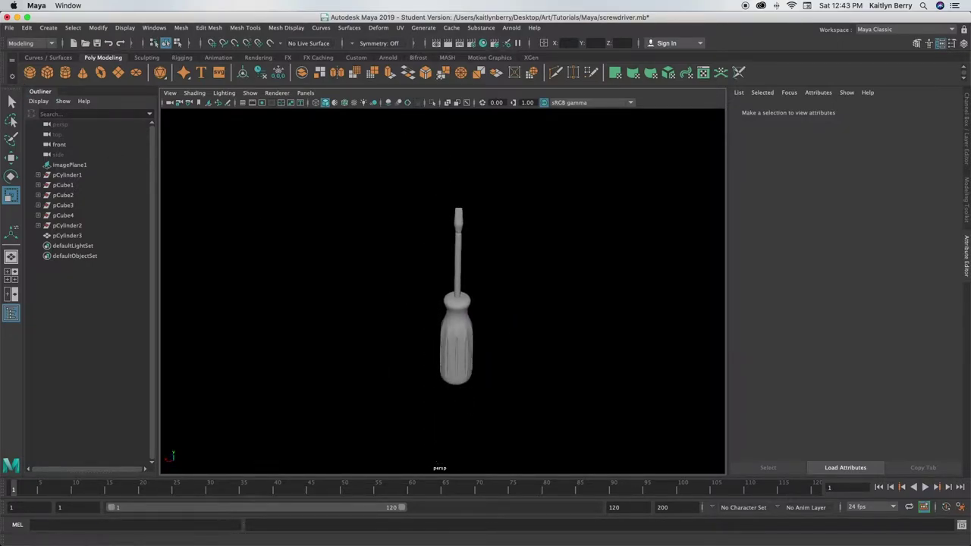
pyautogui.click(9, 27)
pyautogui.click(34, 47)
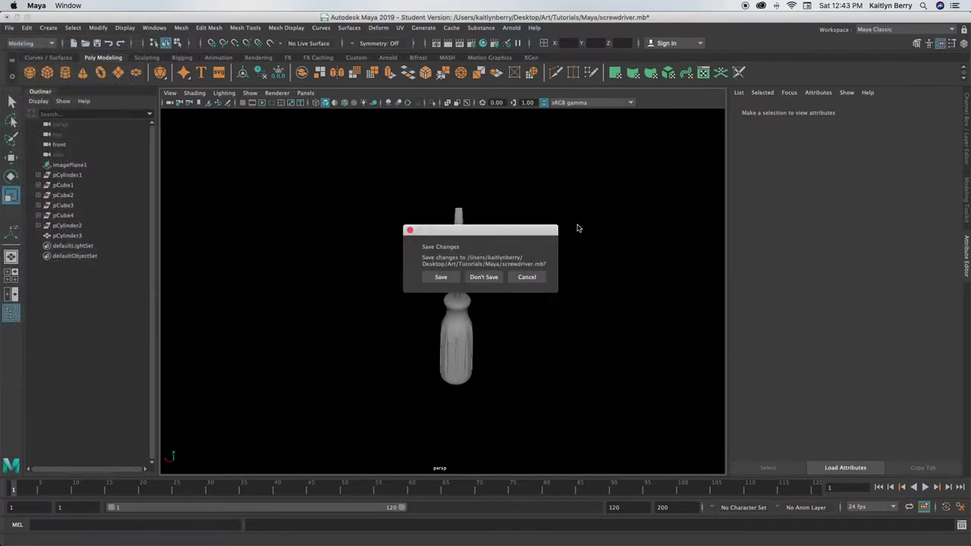
pyautogui.click(455, 277)
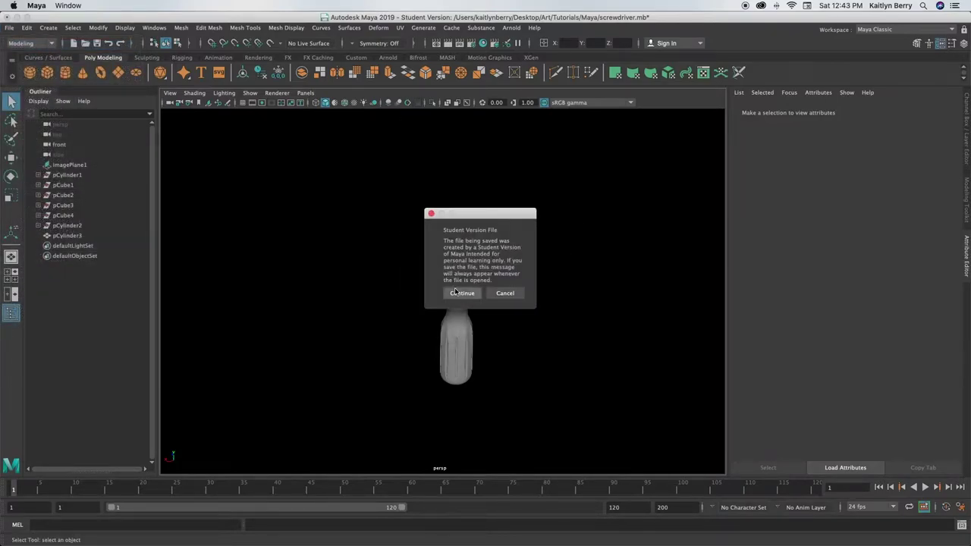
pyautogui.click(457, 294)
pyautogui.press('t')
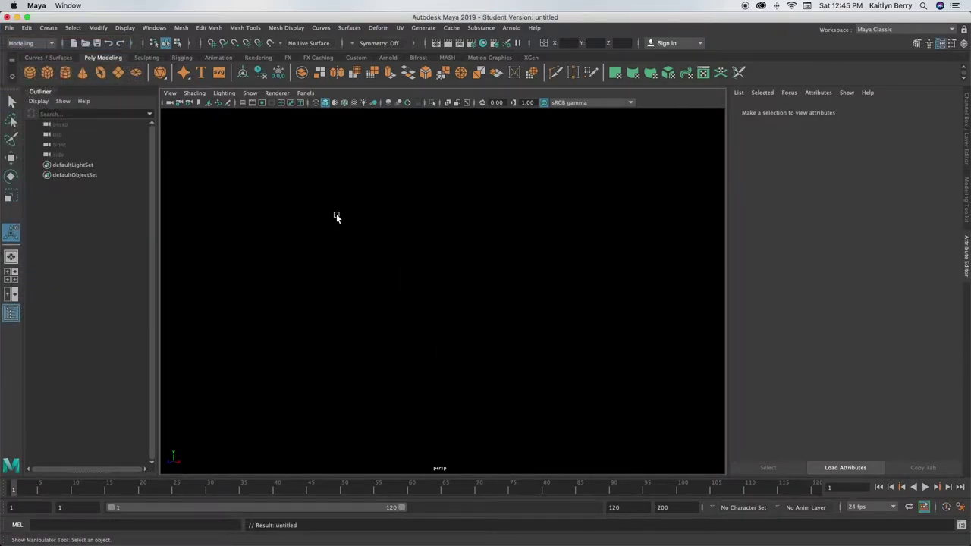
# Turn on the viewport grid and cycle the viewport background to the blue-grey gradient
pyautogui.hotkey('alt', 'b')
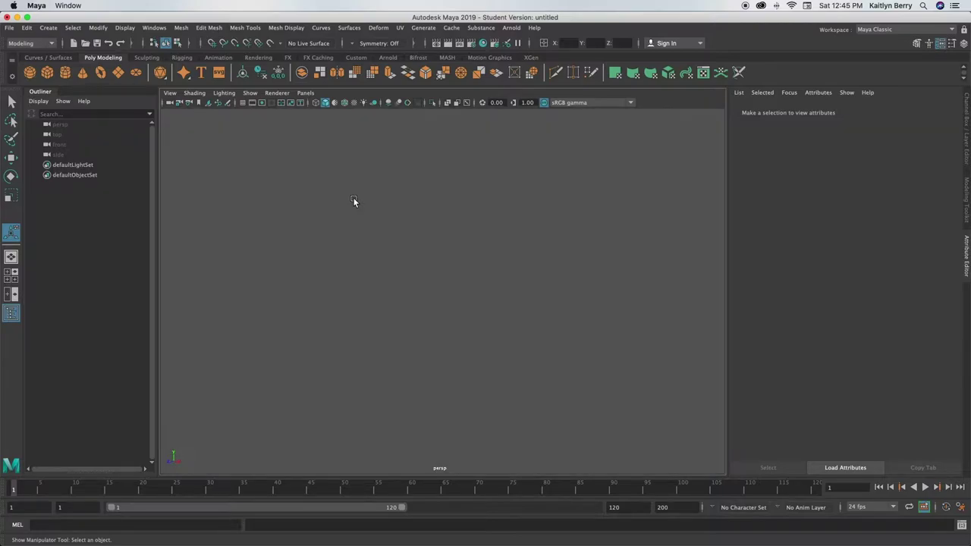
pyautogui.hotkey('alt', 'b')
pyautogui.click(242, 102)
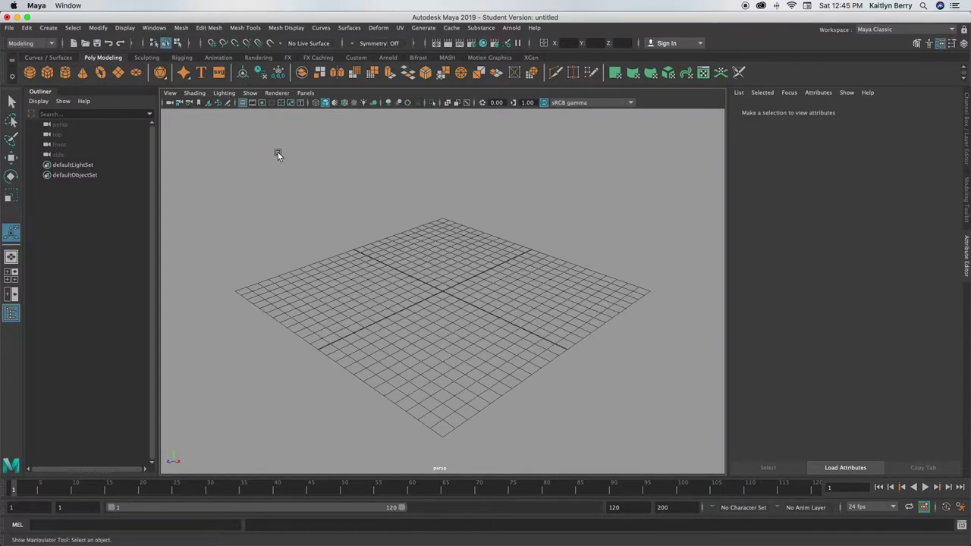
pyautogui.hotkey('alt', 'b')
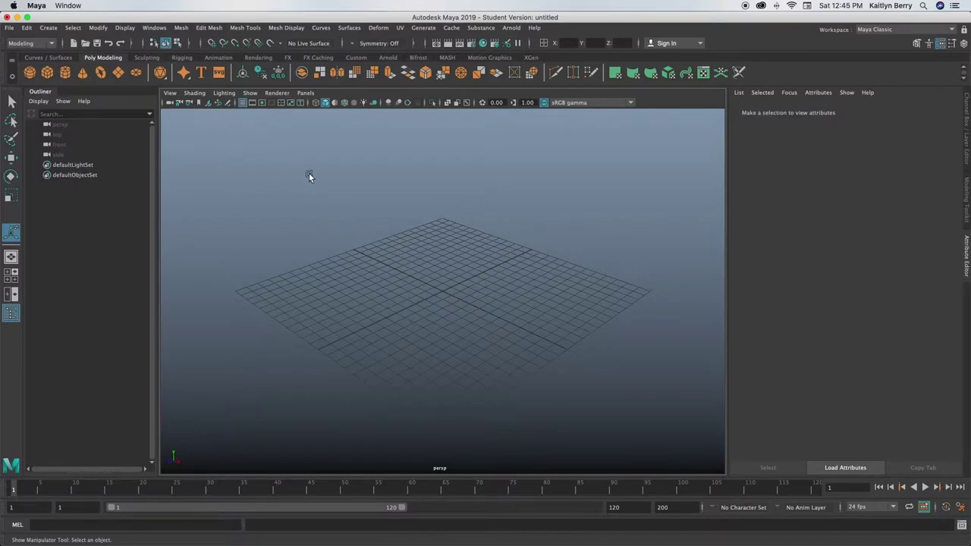
# Create a polygon cylinder at the origin and switch to the front view
pyautogui.click(64, 72)
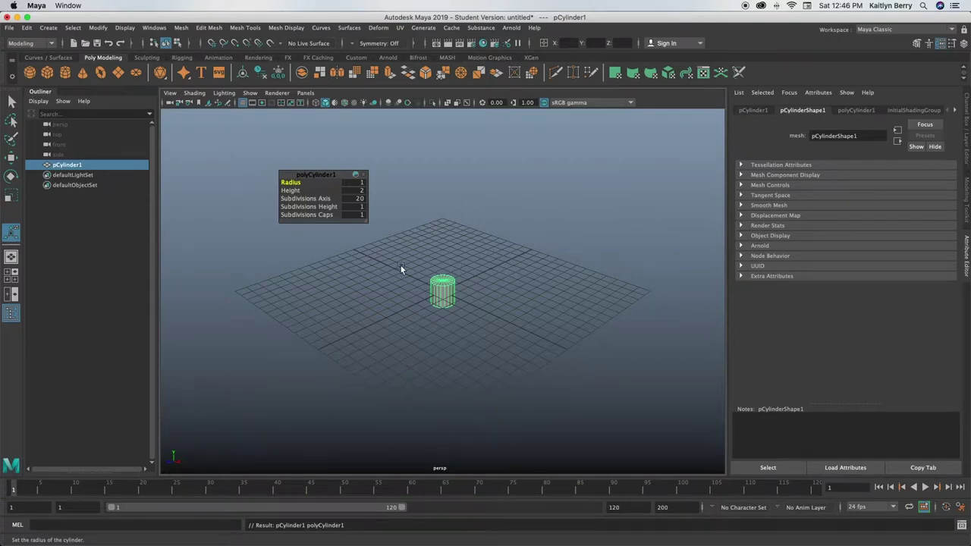
pyautogui.press('space')
pyautogui.press('space')
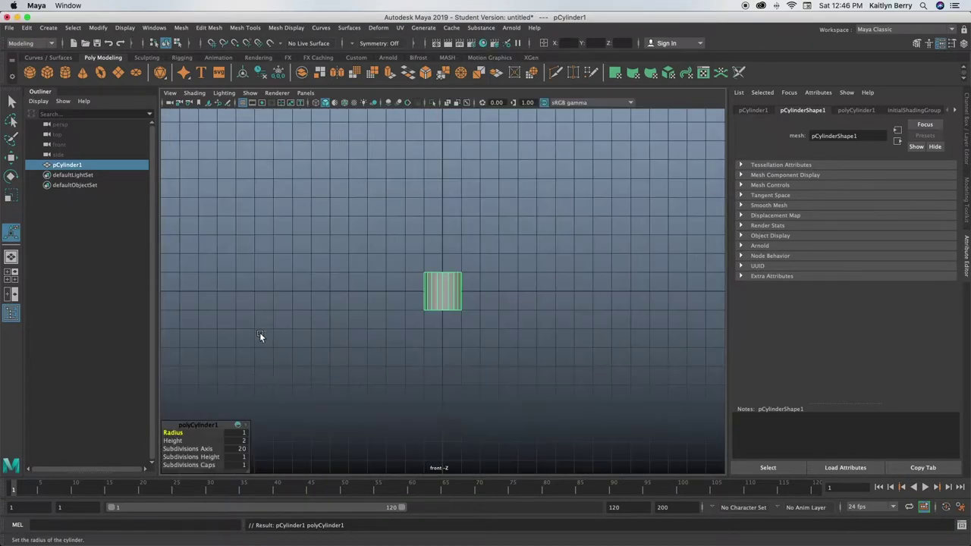
# Import screw.png from Desktop/Art/Tutorials/Maya/Refs as an image plane in the front view
pyautogui.click(171, 92)
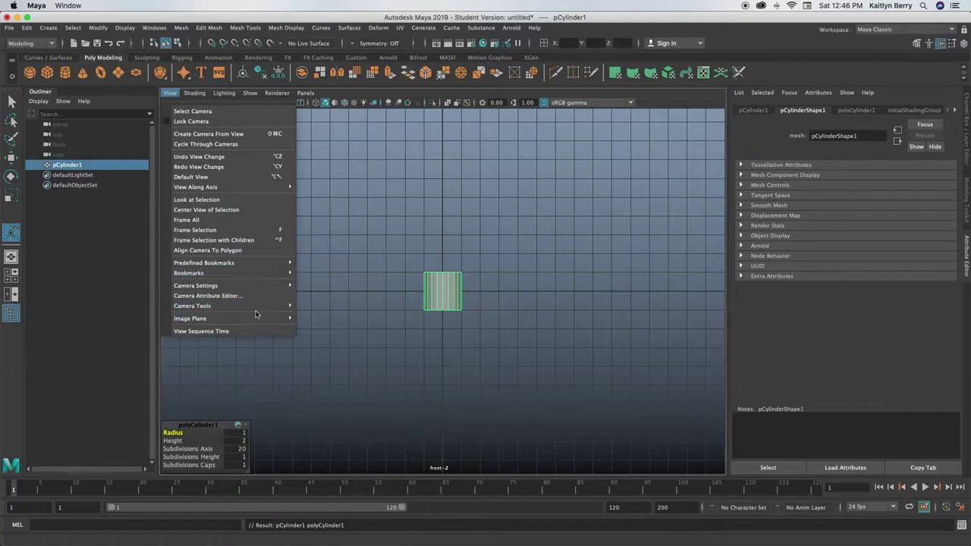
pyautogui.moveTo(274, 318)
pyautogui.click(326, 327)
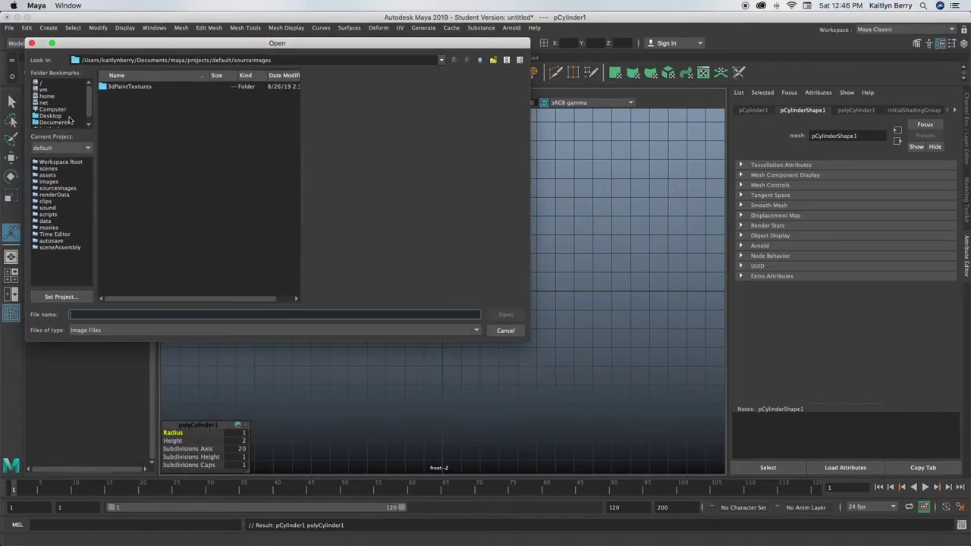
pyautogui.click(50, 115)
pyautogui.doubleClick(116, 87)
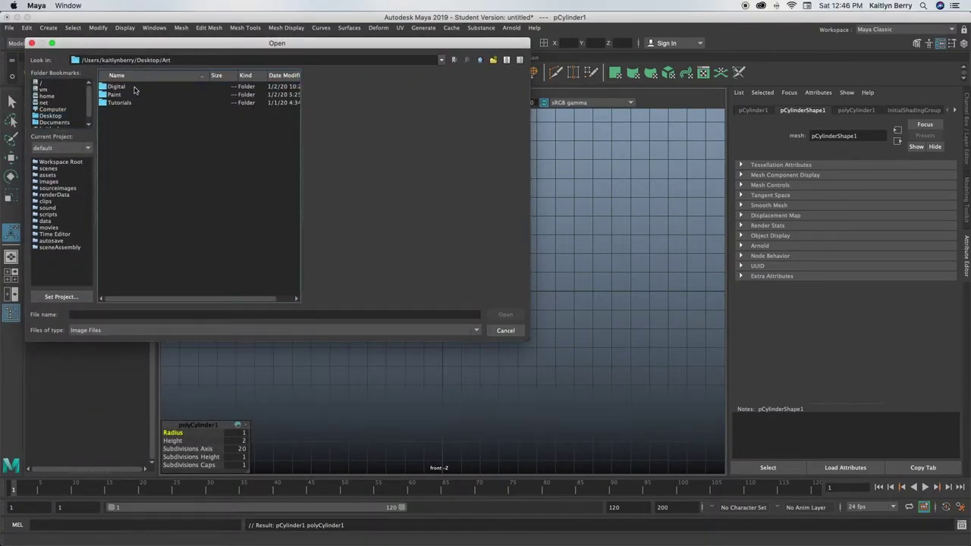
pyautogui.doubleClick(121, 102)
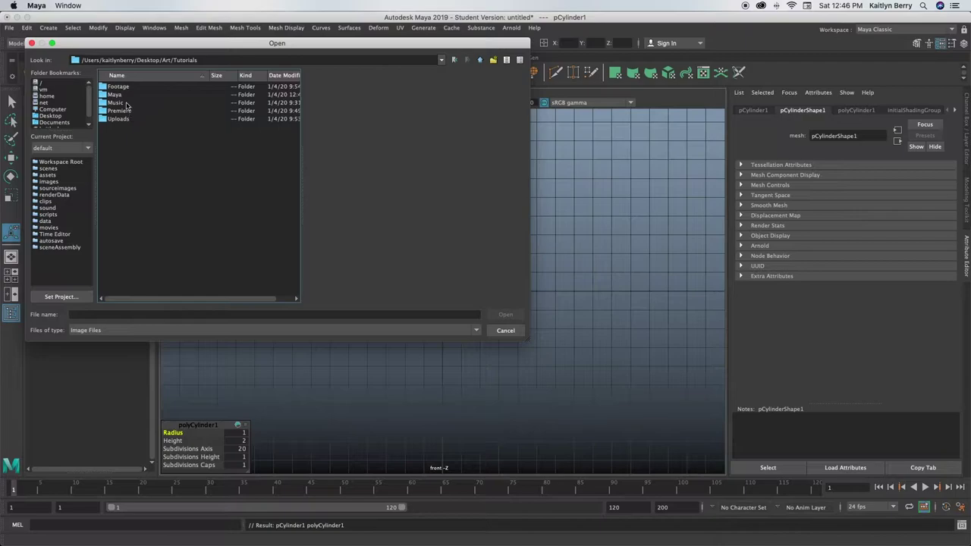
pyautogui.doubleClick(123, 95)
pyautogui.doubleClick(159, 88)
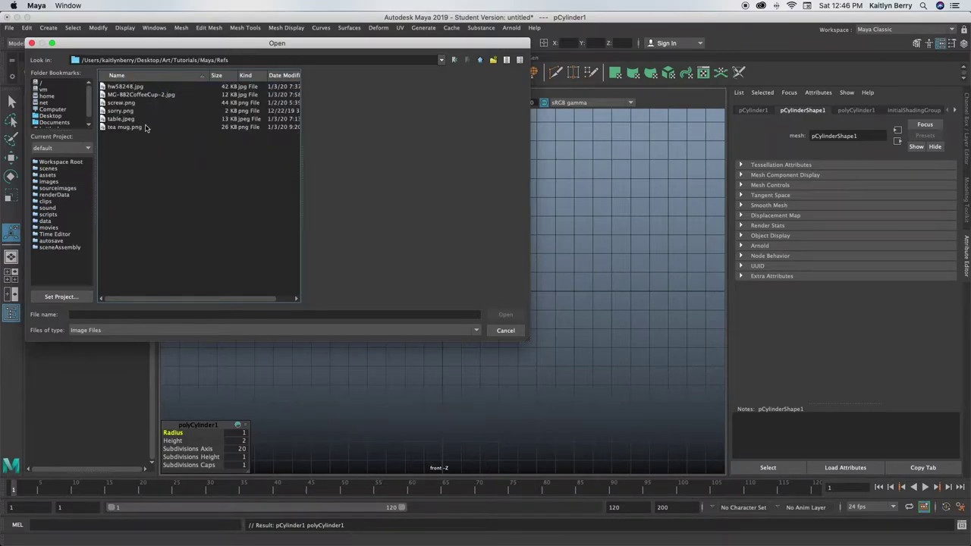
pyautogui.doubleClick(137, 102)
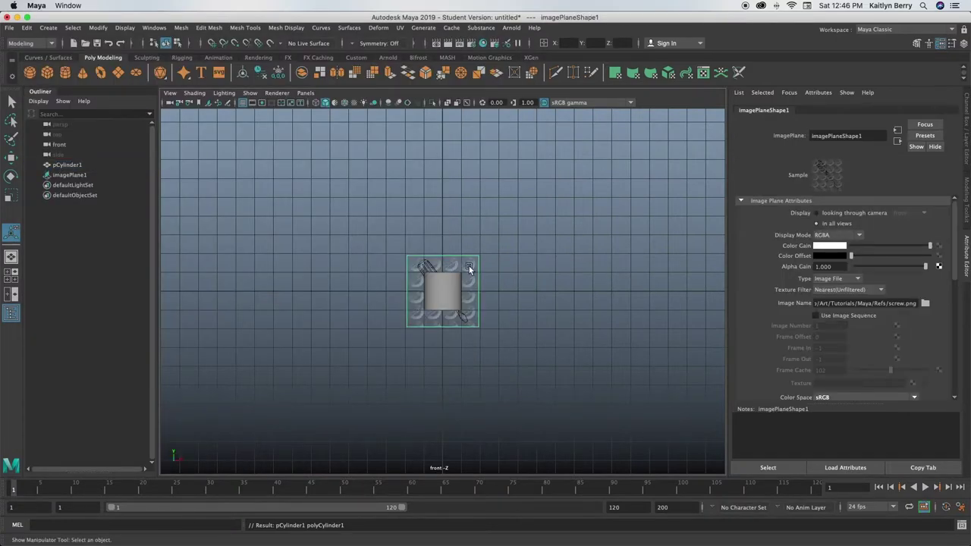
# Enlarge the reference image, rotate it about 143° around Z so the screwdriver stands upright, and raise it until the handle rests near the ground line
pyautogui.press('w')
pyautogui.moveTo(445, 242); pyautogui.dragTo(440, 198)
pyautogui.press('r')
pyautogui.moveTo(444, 249); pyautogui.dragTo(357, 226)
pyautogui.press('e')
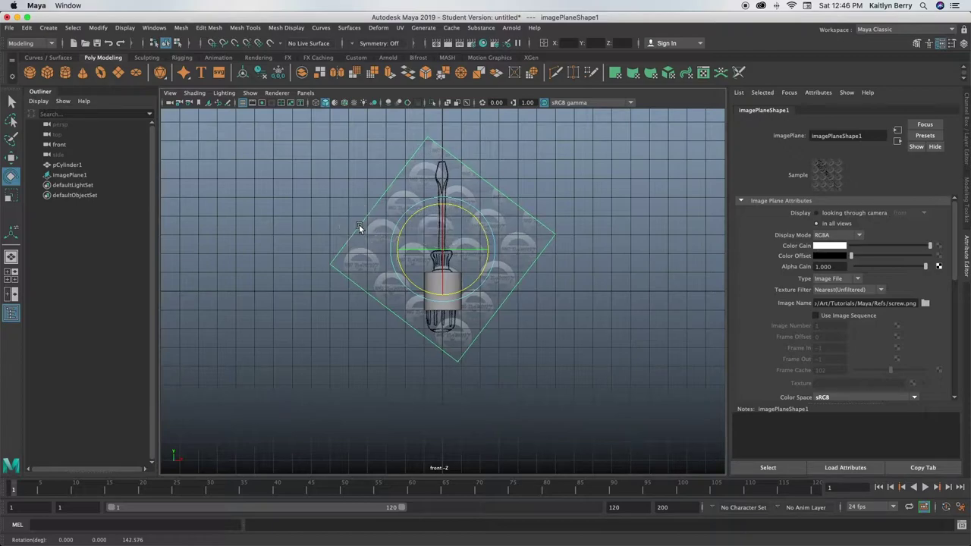
pyautogui.press('w')
pyautogui.moveTo(442, 210); pyautogui.dragTo(438, 166)
# Raise the cylinder by setting its Y position to 1 so it sits on the ground line
pyautogui.click(450, 291)
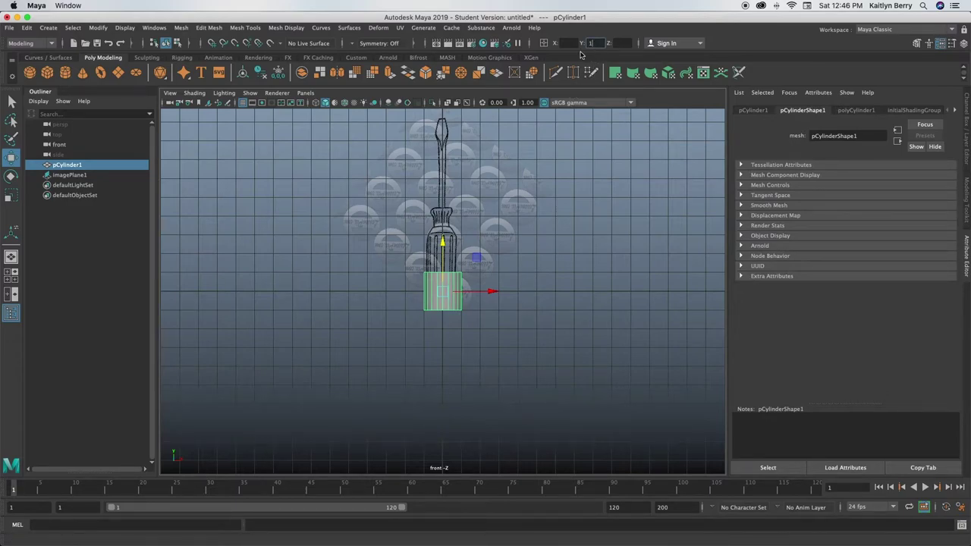
pyautogui.click(453, 256)
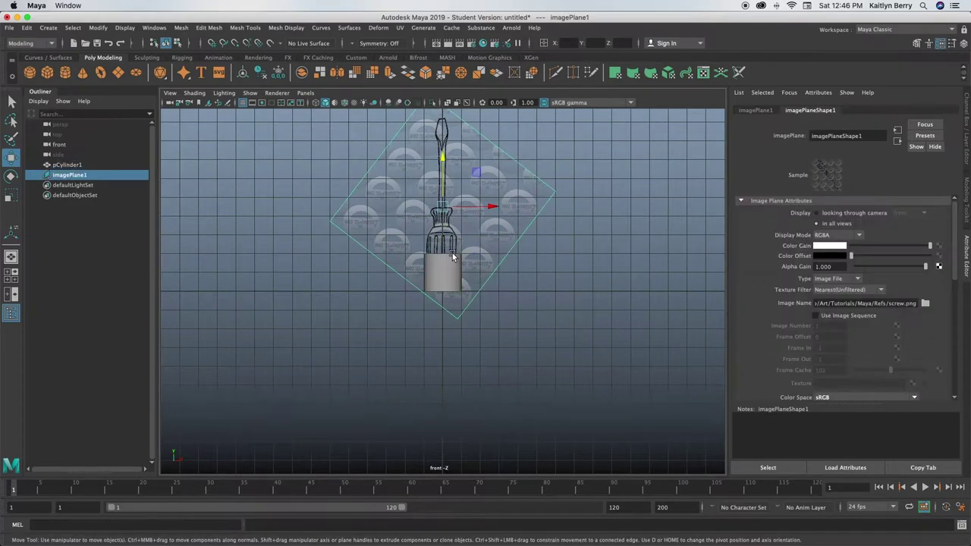
pyautogui.click(453, 257)
# Using wireframe display, lower the reference image to about Y 4.386, set it to show only looking through the front camera, and restore smooth shading
pyautogui.click(317, 104)
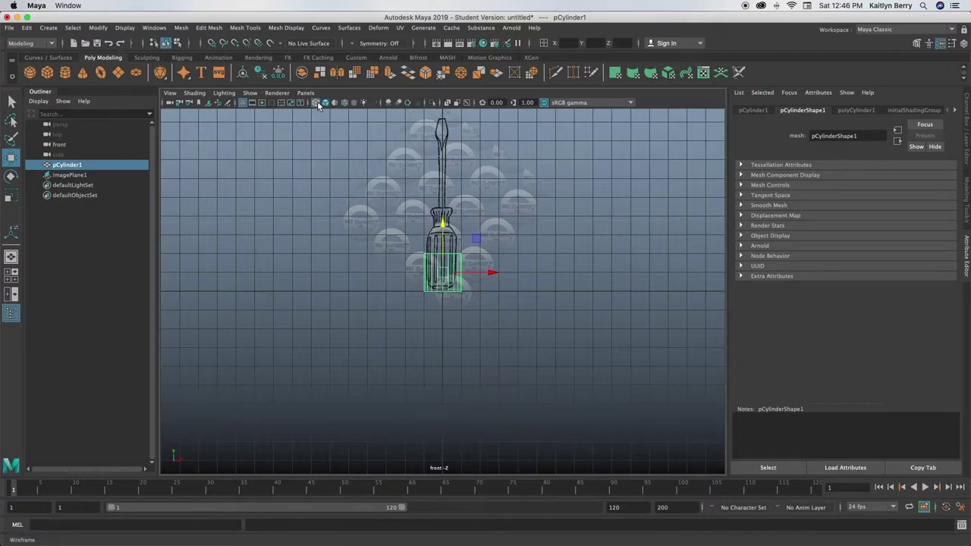
pyautogui.click(446, 195)
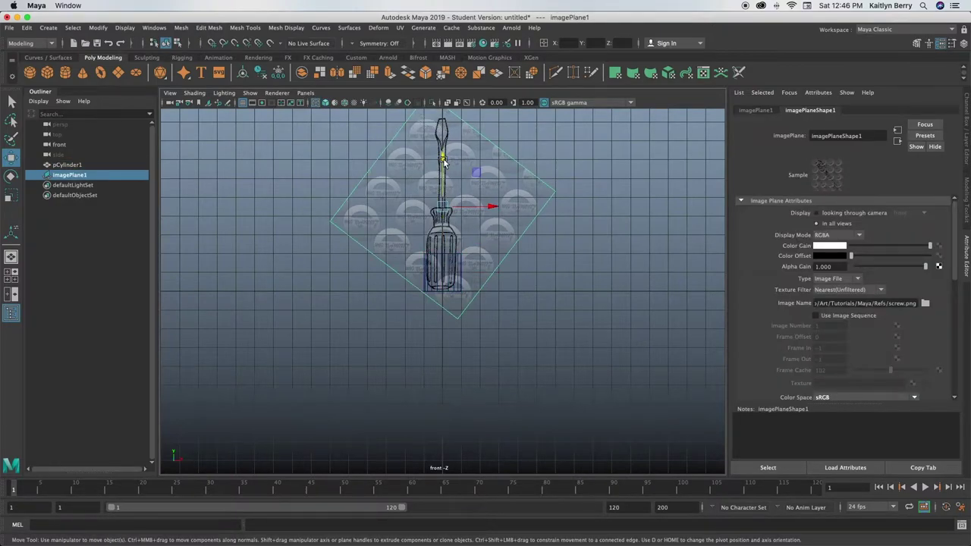
pyautogui.moveTo(444, 160); pyautogui.dragTo(444, 162)
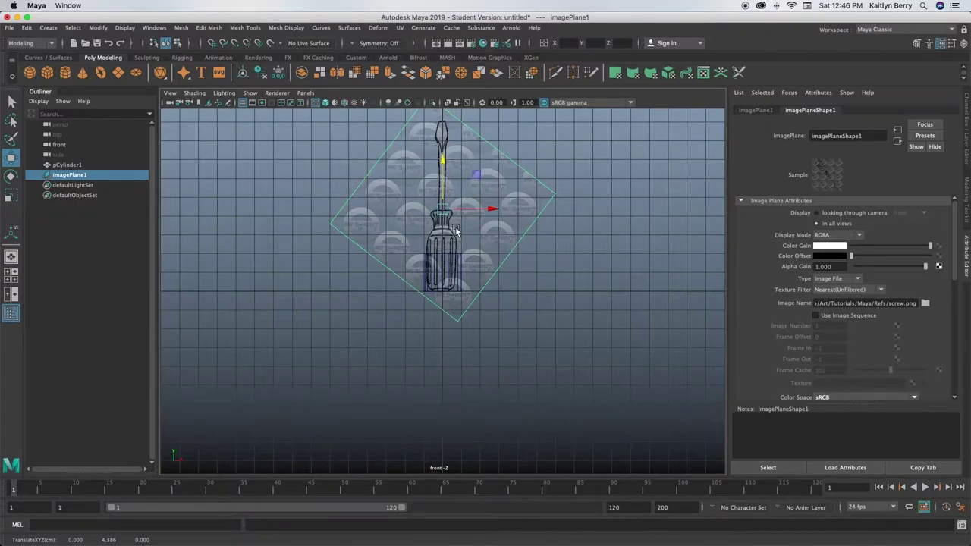
pyautogui.click(825, 215)
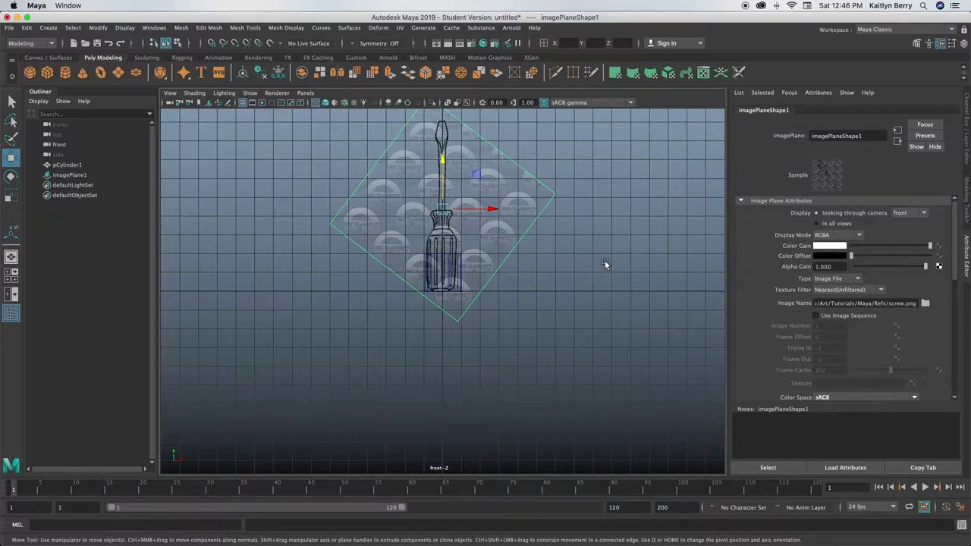
pyautogui.click(325, 103)
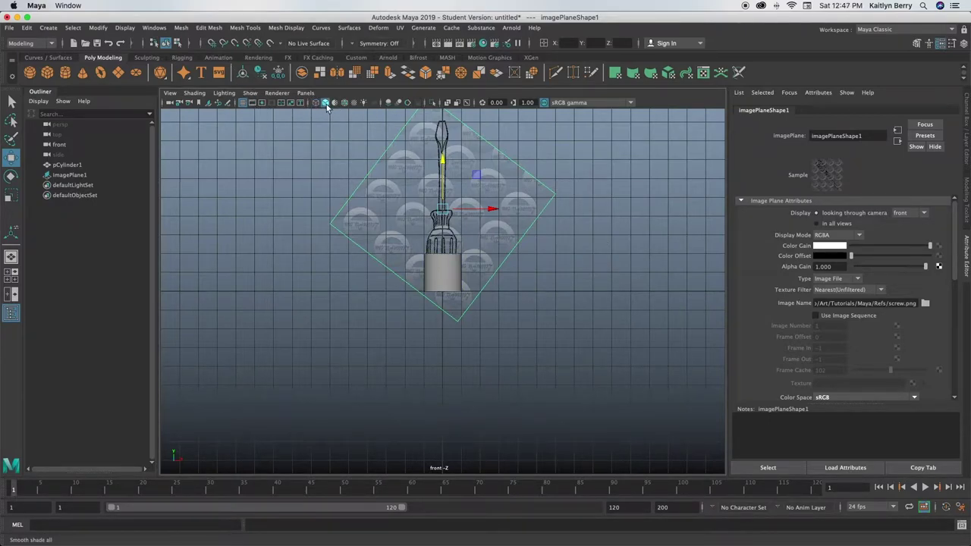
# Scale all the cylinder's vertices inward in X and Z to match the width of the reference handle
pyautogui.click(450, 275)
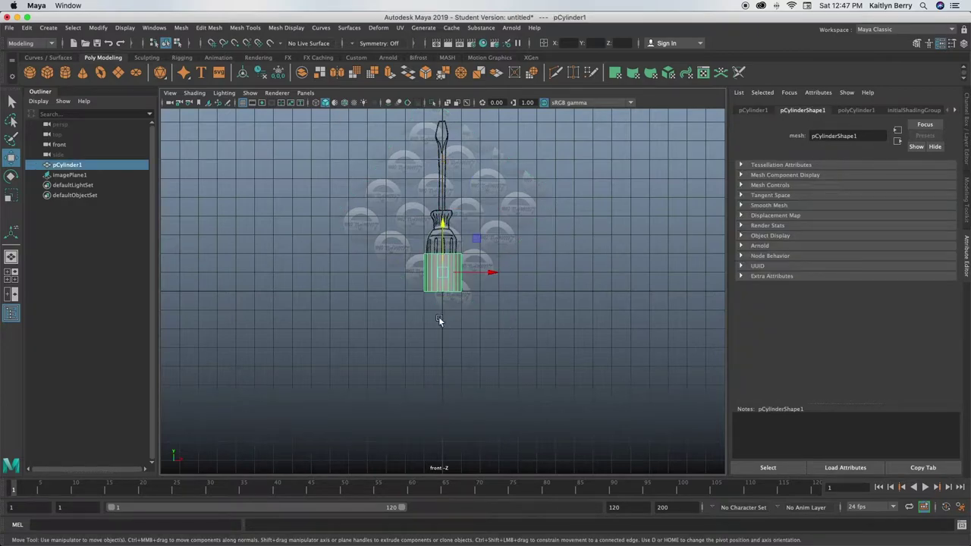
pyautogui.scroll(6, 439, 320)
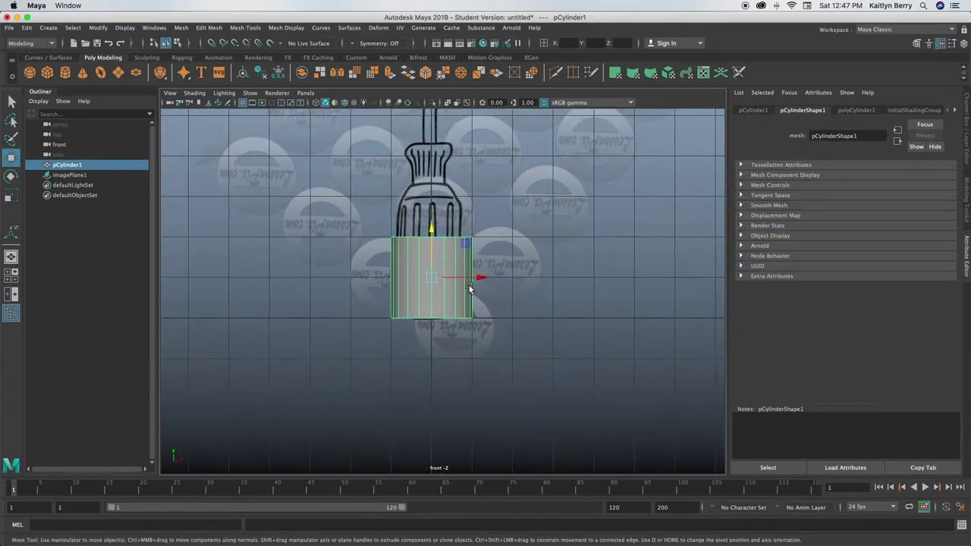
pyautogui.moveTo(442, 299); pyautogui.dragTo(391, 262, button='right')
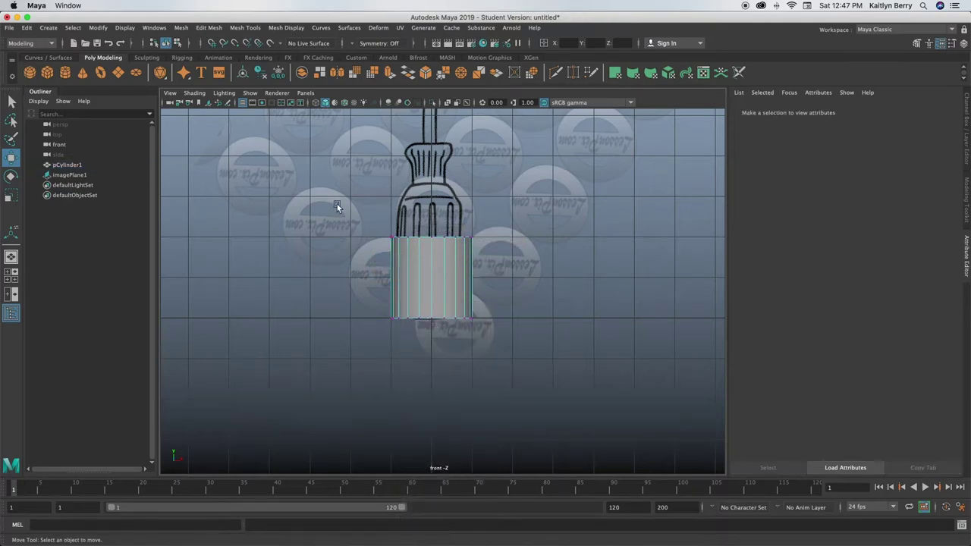
pyautogui.moveTo(324, 215); pyautogui.dragTo(560, 370)
pyautogui.press('r')
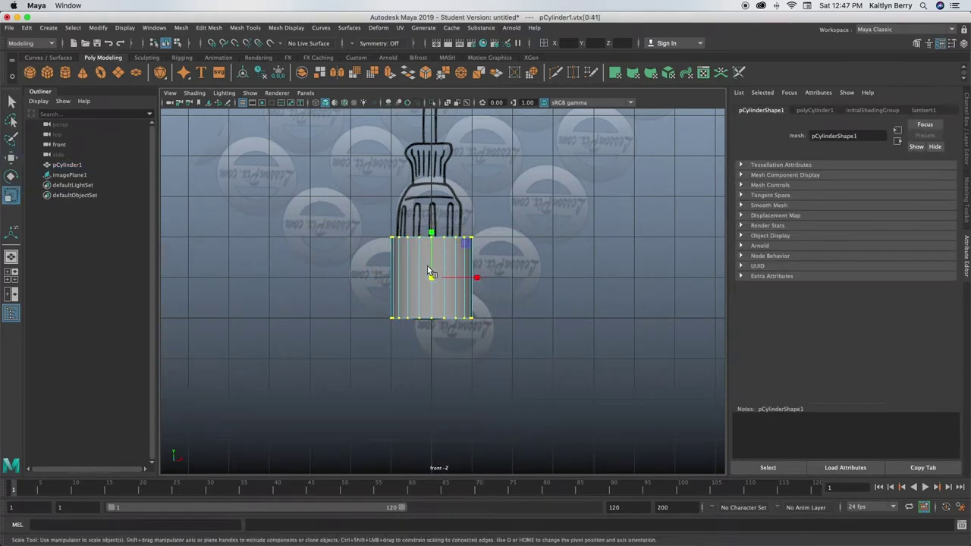
pyautogui.keyDown('ctrl'); pyautogui.moveTo(430, 233); pyautogui.dragTo(435, 240); pyautogui.keyUp('ctrl')
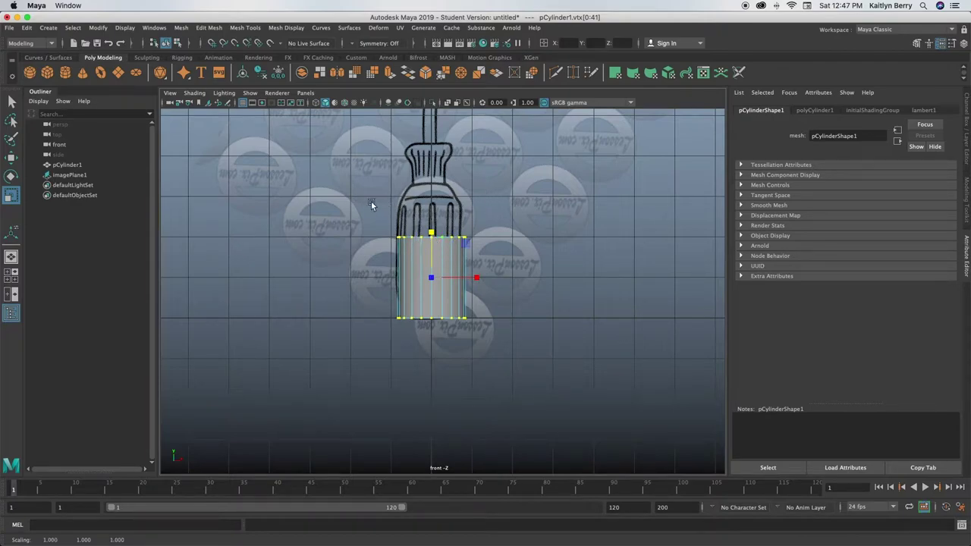
# Raise the cylinder's top ring of vertices to the top of the reference handle and switch to wireframe display
pyautogui.moveTo(371, 205); pyautogui.dragTo(515, 264)
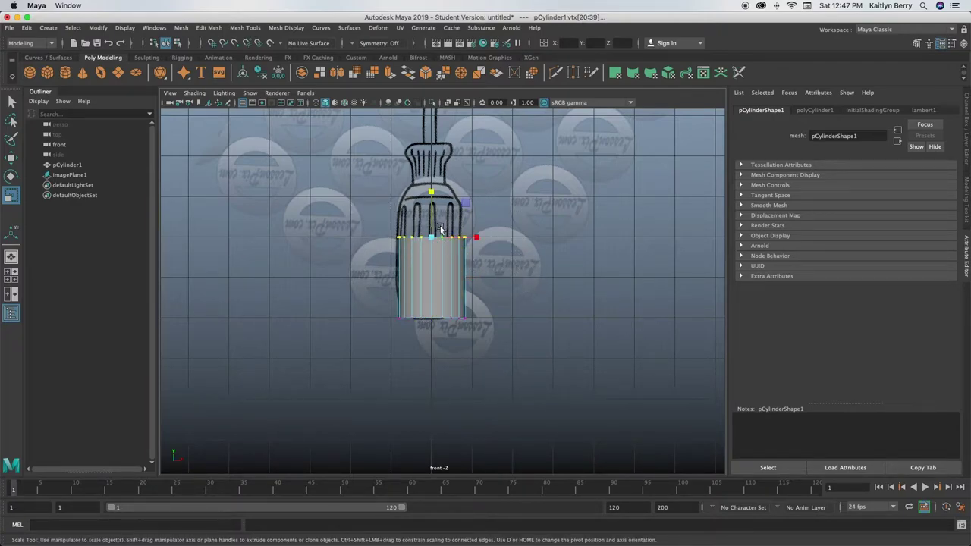
pyautogui.press('w')
pyautogui.moveTo(435, 187); pyautogui.dragTo(414, 95)
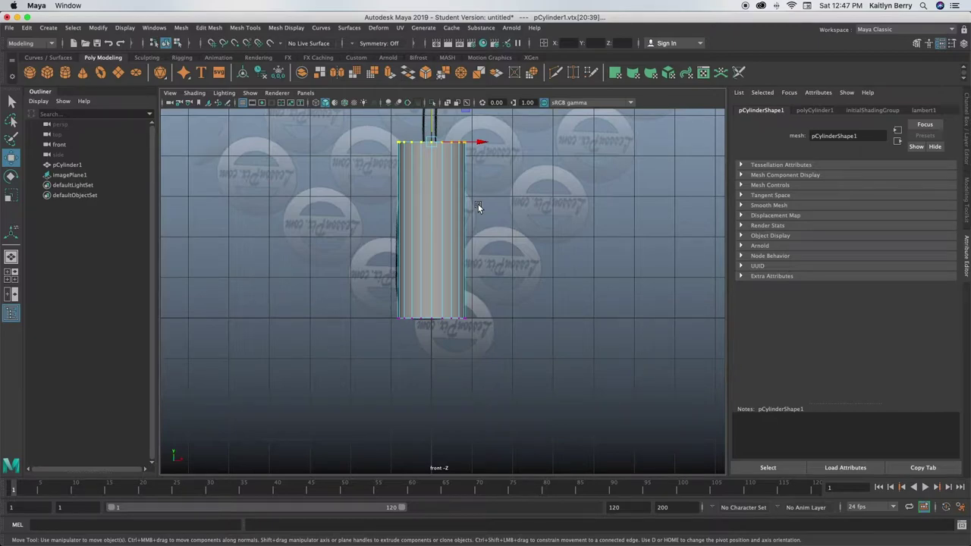
pyautogui.scroll(-2, 469, 211)
pyautogui.keyDown('alt'); pyautogui.moveTo(396, 152); pyautogui.dragTo(395, 236, button='middle'); pyautogui.keyUp('alt')
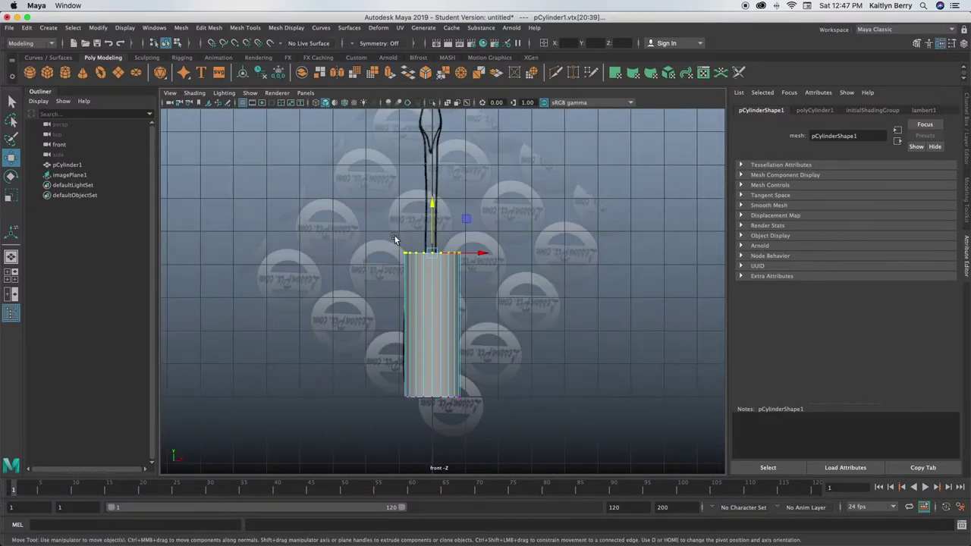
pyautogui.keyDown('alt'); pyautogui.moveTo(401, 271); pyautogui.dragTo(434, 260, button='right'); pyautogui.keyUp('alt')
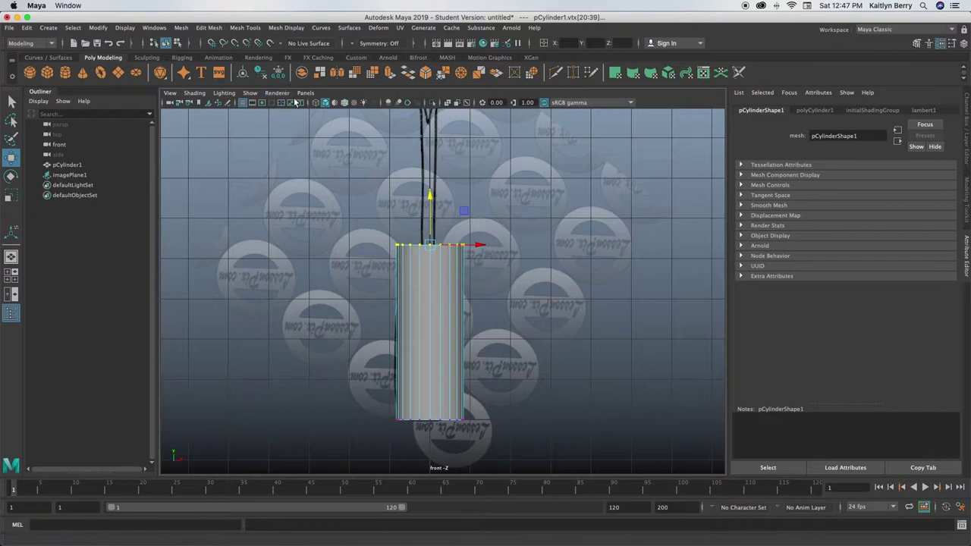
pyautogui.click(322, 103)
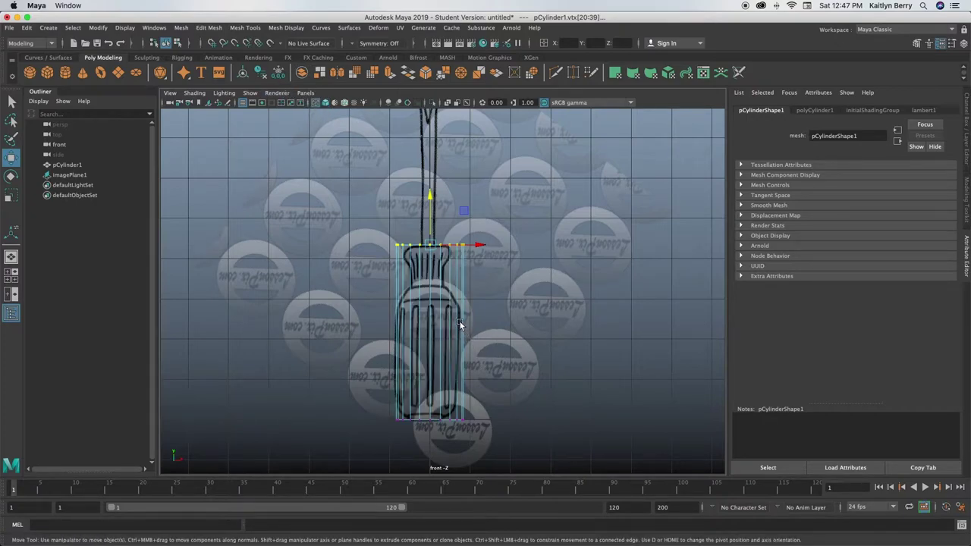
# Return the cylinder to object mode and insert seven evenly spaced horizontal edge loops along its height with the Multi-Cut tool
pyautogui.rightClick(431, 287)
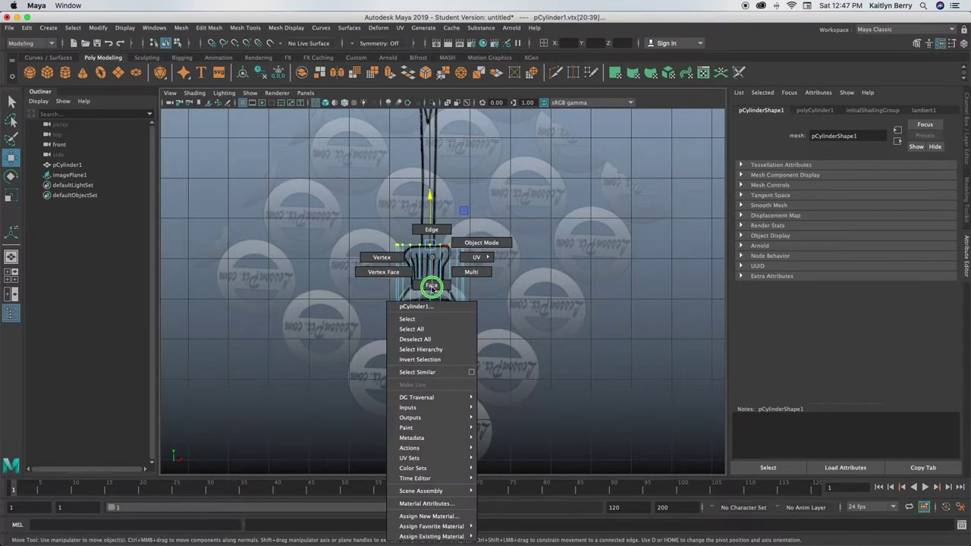
pyautogui.click(481, 243)
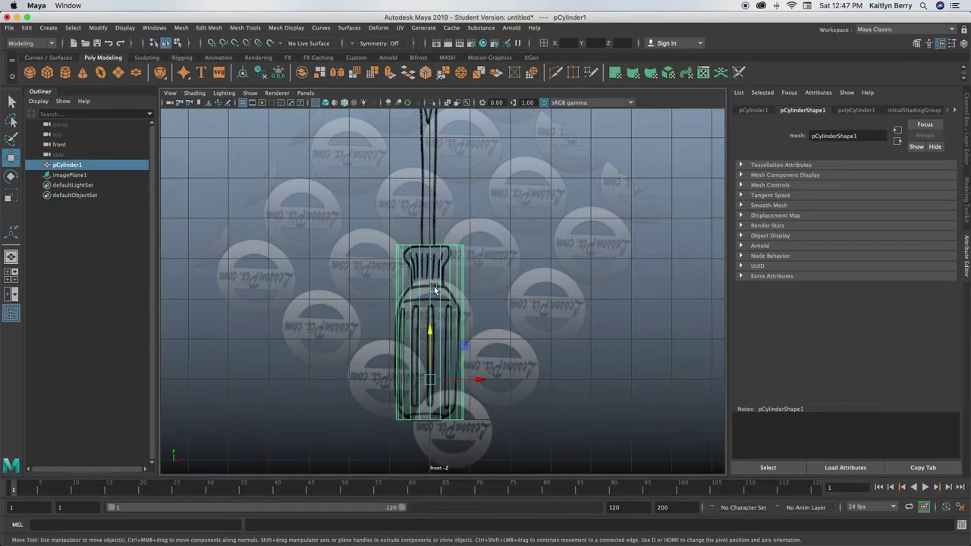
pyautogui.keyDown('shift'); pyautogui.moveTo(434, 288); pyautogui.dragTo(379, 288, button='right'); pyautogui.keyUp('shift')
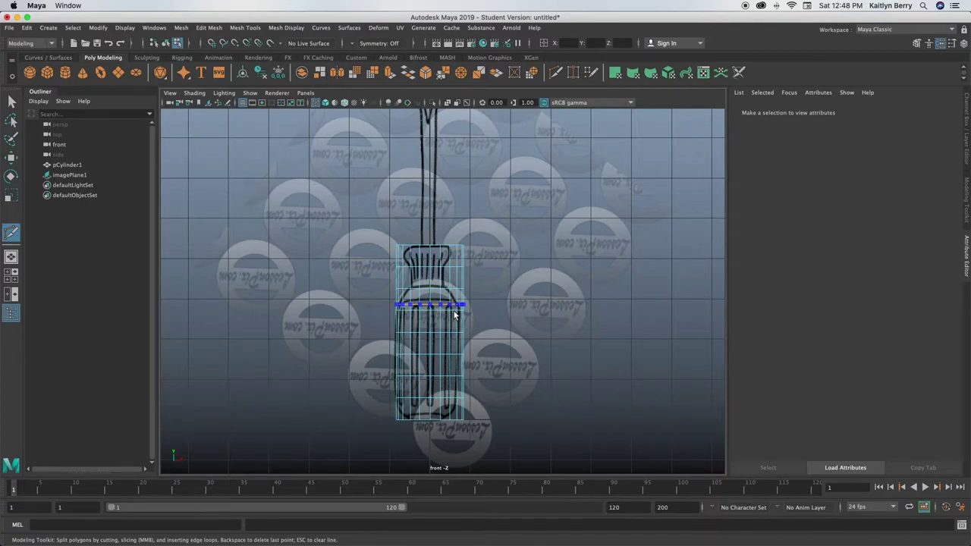
pyautogui.press('w')
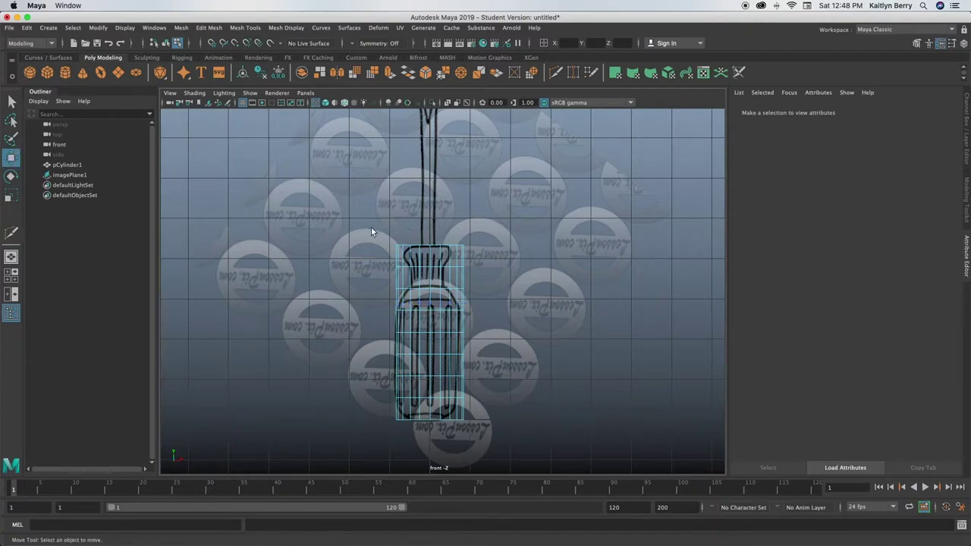
# In vertex mode, scale the cylinder's top three vertex rings inward in X and Z to the width of the reference neck
pyautogui.rightClick(413, 256)
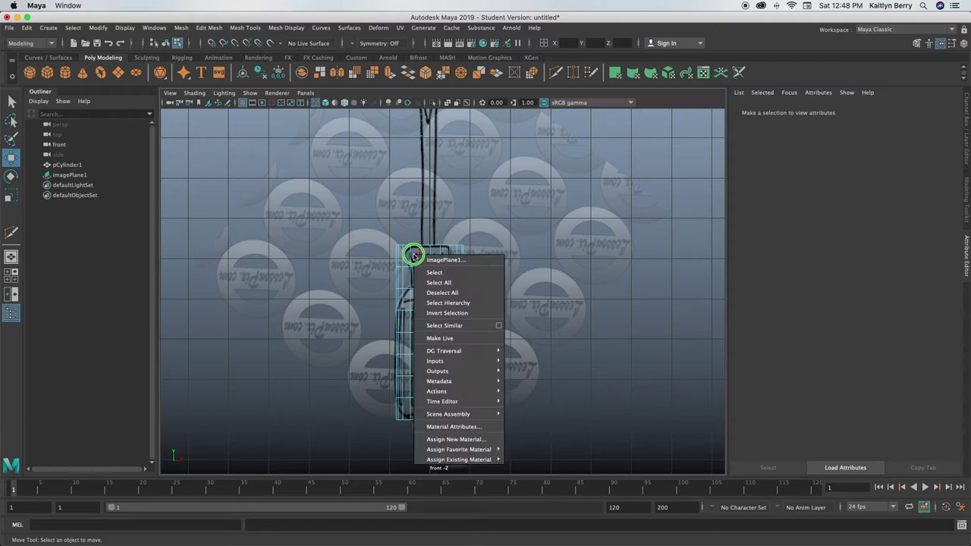
pyautogui.rightClick(418, 252)
pyautogui.moveTo(418, 253); pyautogui.dragTo(377, 251, button='right')
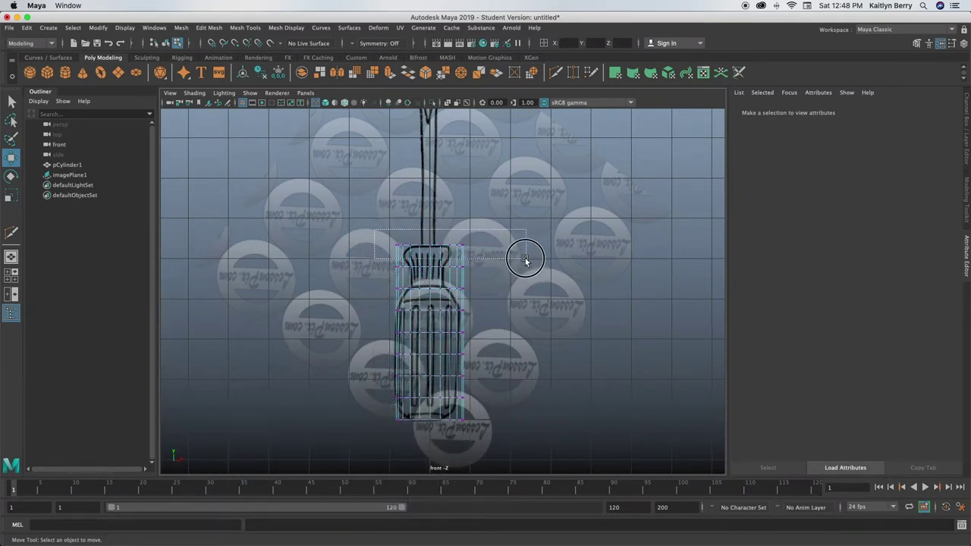
pyautogui.keyDown('alt'); pyautogui.moveTo(417, 267); pyautogui.dragTo(454, 269, button='right'); pyautogui.keyUp('alt')
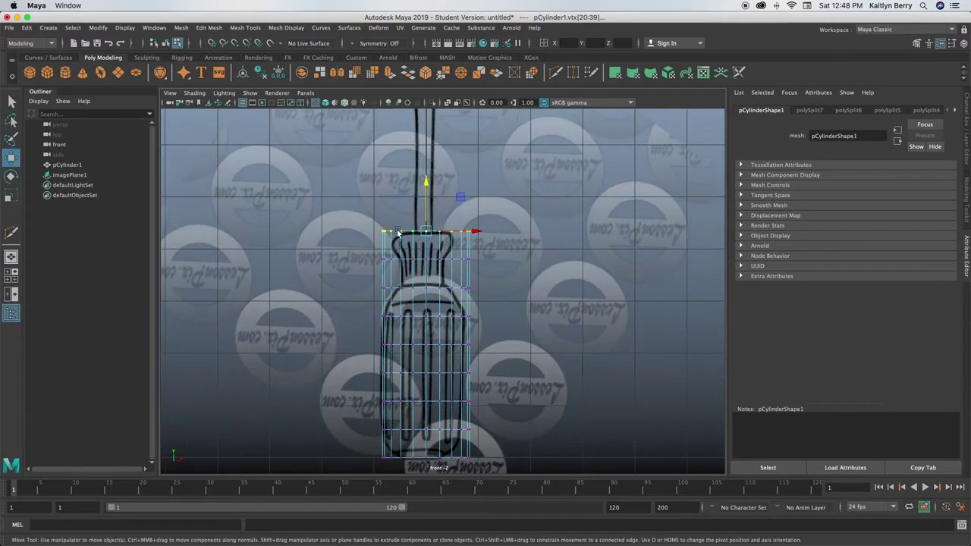
pyautogui.moveTo(312, 206); pyautogui.dragTo(530, 296)
pyautogui.press('r')
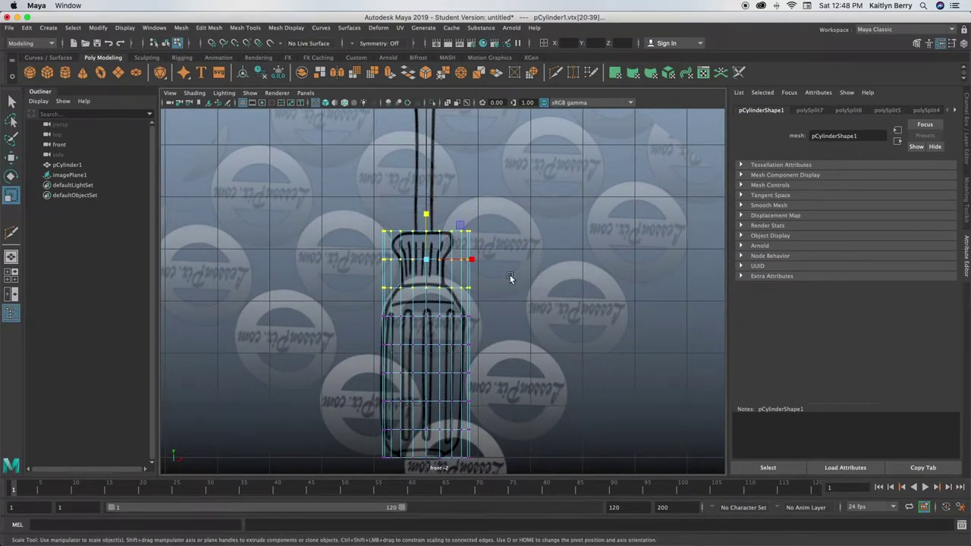
pyautogui.keyDown('ctrl'); pyautogui.moveTo(427, 215); pyautogui.dragTo(433, 228); pyautogui.keyUp('ctrl')
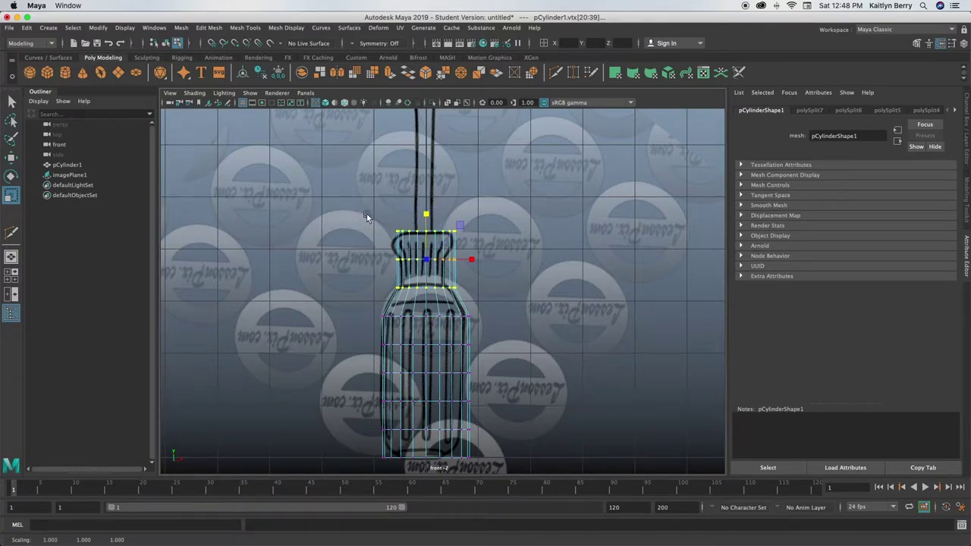
# Narrow the second vertex ring from the top and widen the top ring in X and Z to follow the reference neck
pyautogui.moveTo(374, 244); pyautogui.dragTo(511, 281)
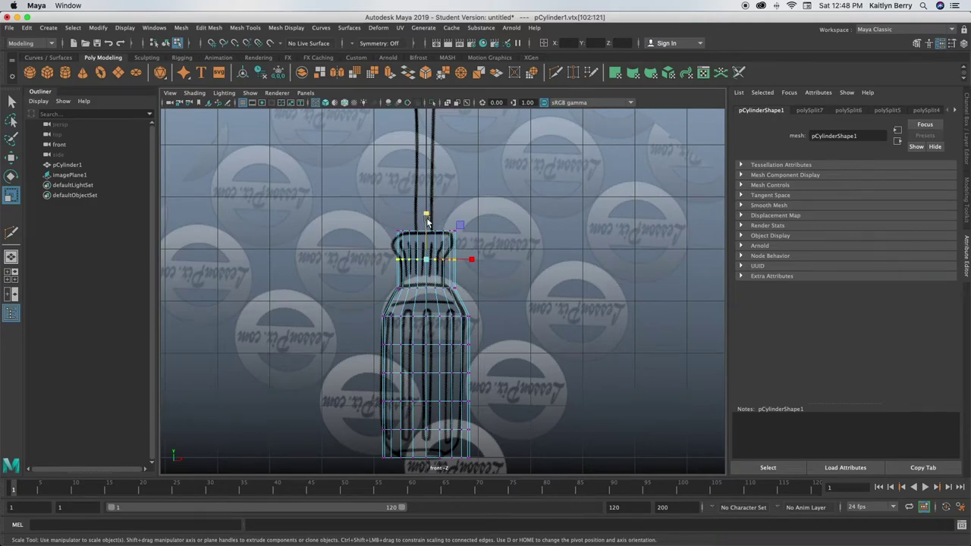
pyautogui.keyDown('ctrl'); pyautogui.moveTo(427, 215); pyautogui.dragTo(428, 223); pyautogui.keyUp('ctrl')
pyautogui.moveTo(355, 210); pyautogui.dragTo(480, 249)
pyautogui.keyDown('ctrl'); pyautogui.moveTo(425, 187); pyautogui.dragTo(426, 185); pyautogui.keyUp('ctrl')
# Insert two edge loops in the neck, one above and one below its middle ring, with the Multi-Cut tool
pyautogui.moveTo(429, 229)
pyautogui.keyDown('alt'); pyautogui.mouseDown(button='right')
pyautogui.moveTo(453, 229)
pyautogui.moveTo(422, 241)
pyautogui.mouseUp(button='right'); pyautogui.keyUp('alt')
pyautogui.scroll(1, 452, 229)
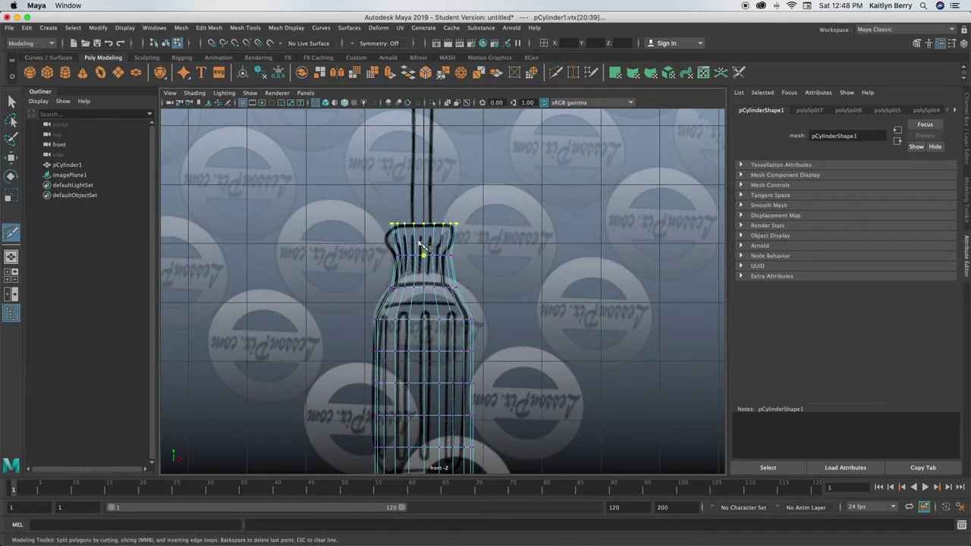
pyautogui.keyDown('ctrl'); pyautogui.click(422, 241); pyautogui.keyUp('ctrl')
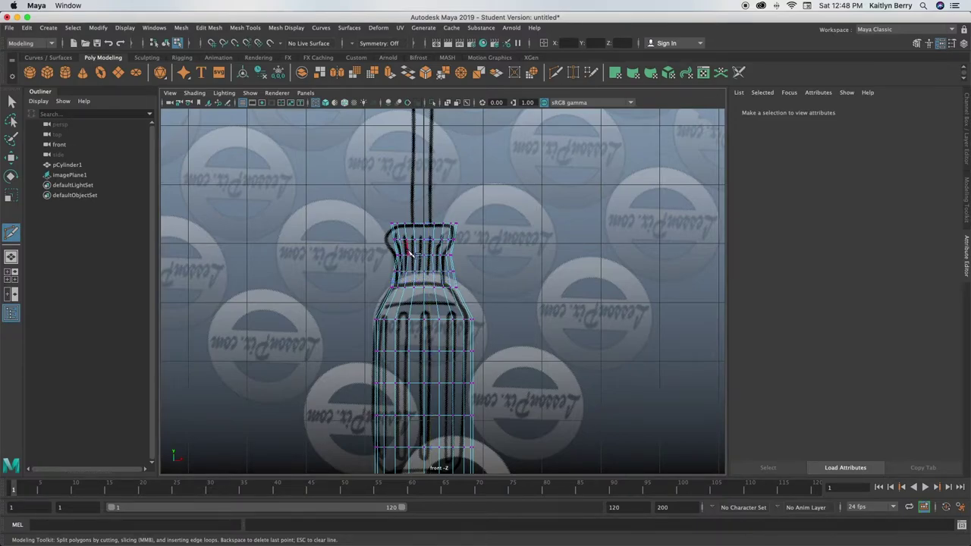
pyautogui.press('w')
# Scale the upper new neck ring outward to the reference bulge and the lower new ring inward, both in X and Z
pyautogui.moveTo(362, 235); pyautogui.dragTo(518, 249)
pyautogui.press('r')
pyautogui.keyDown('ctrl'); pyautogui.moveTo(425, 194); pyautogui.dragTo(424, 185); pyautogui.keyUp('ctrl')
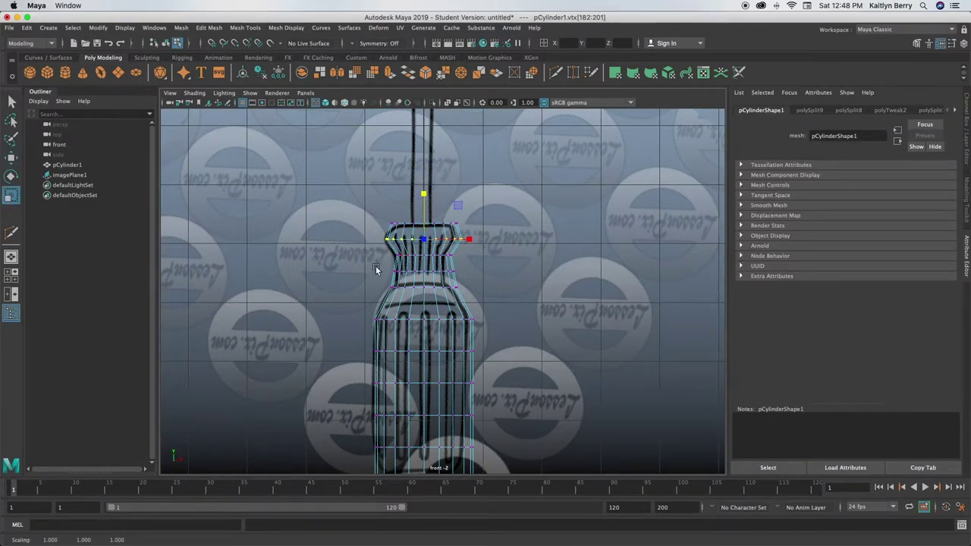
pyautogui.moveTo(375, 264); pyautogui.dragTo(494, 277)
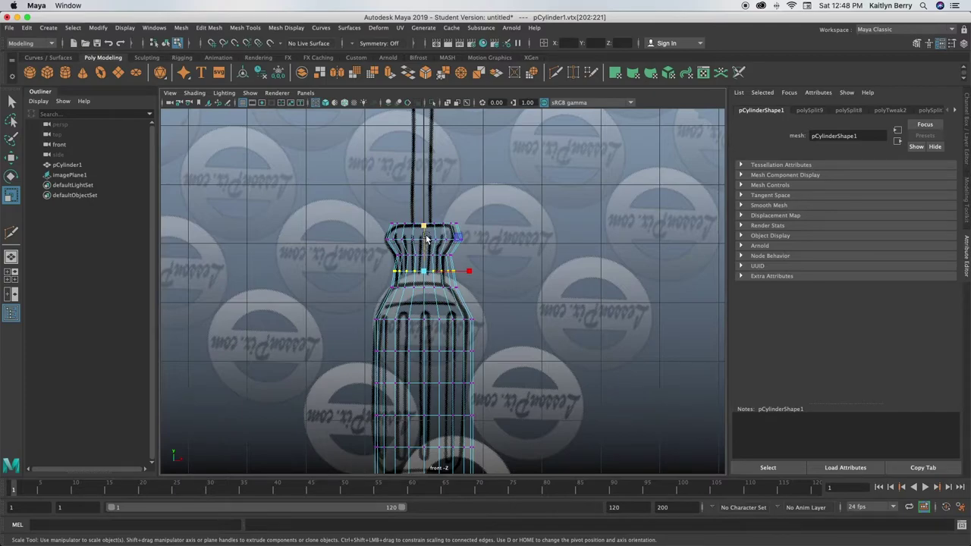
pyautogui.keyDown('ctrl'); pyautogui.moveTo(425, 228); pyautogui.dragTo(428, 237); pyautogui.keyUp('ctrl')
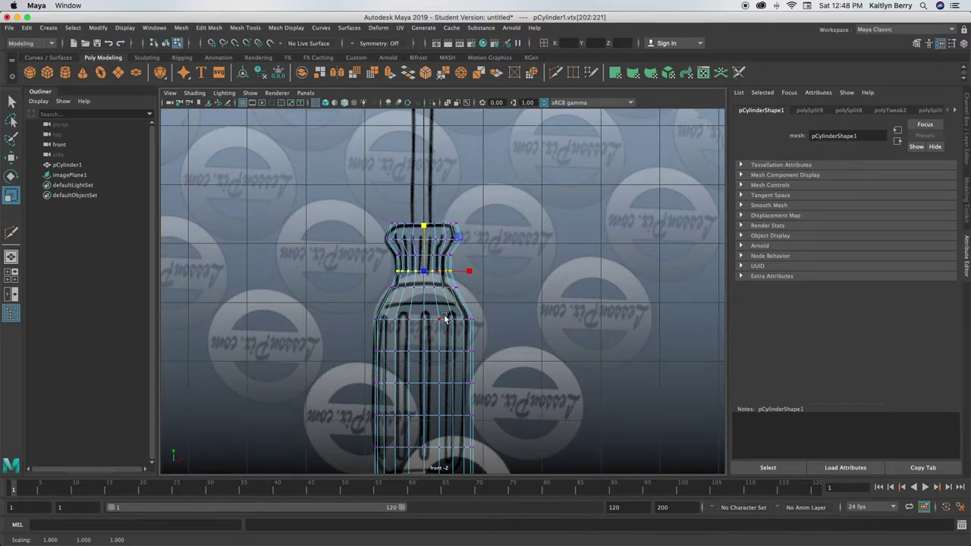
# Adjust the X and Z scale of the vertex ring at the base of the neck to fit the reference
pyautogui.keyDown('alt'); pyautogui.moveTo(445, 319); pyautogui.dragTo(447, 264, button='middle'); pyautogui.keyUp('alt')
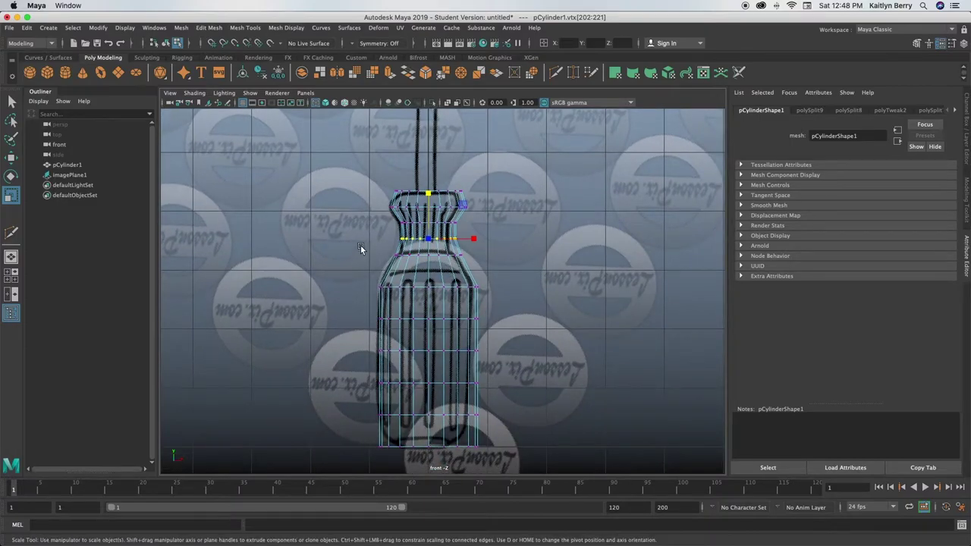
pyautogui.moveTo(358, 242); pyautogui.dragTo(510, 261)
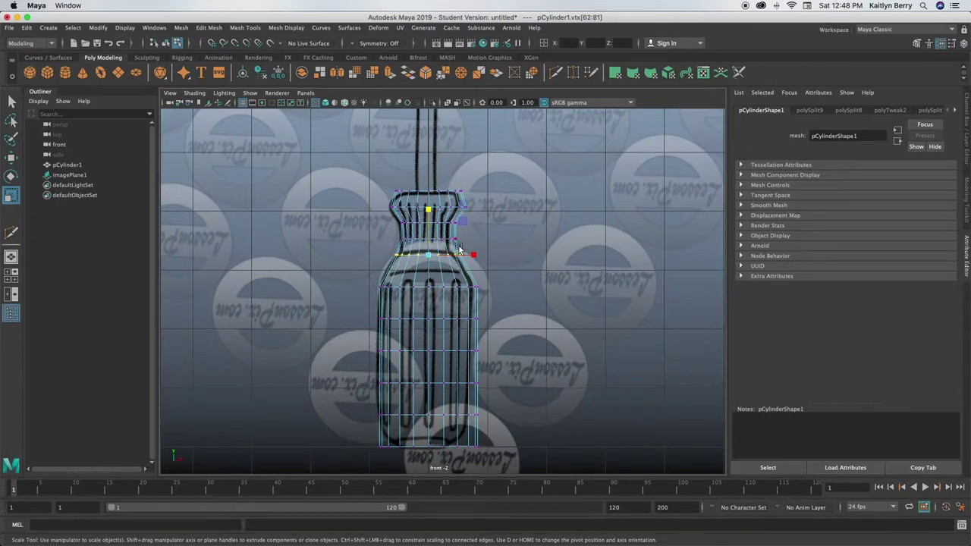
pyautogui.click(429, 212)
# Turn on smooth mesh preview and scale all vertex rings of the handle's main body slightly inward in X and Z
pyautogui.press('3')
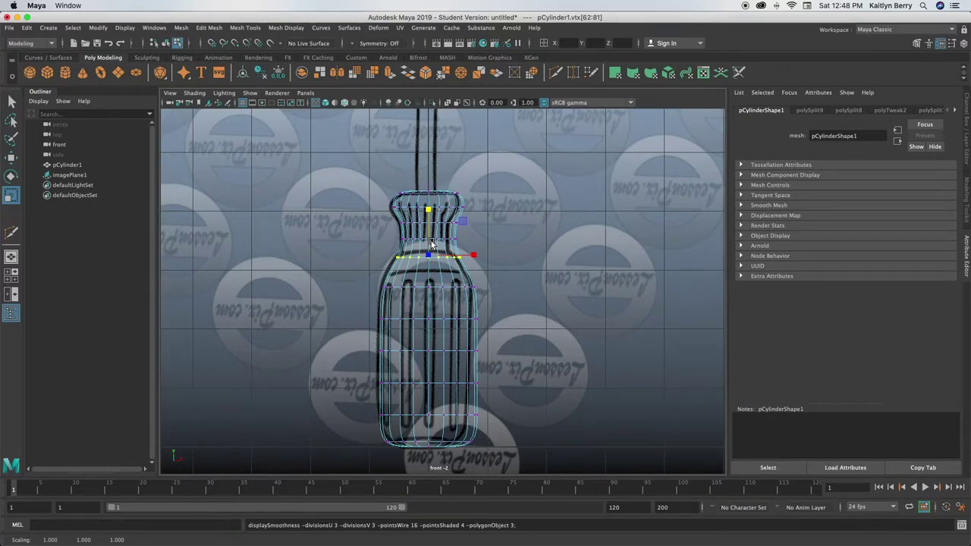
pyautogui.moveTo(346, 272); pyautogui.dragTo(565, 474)
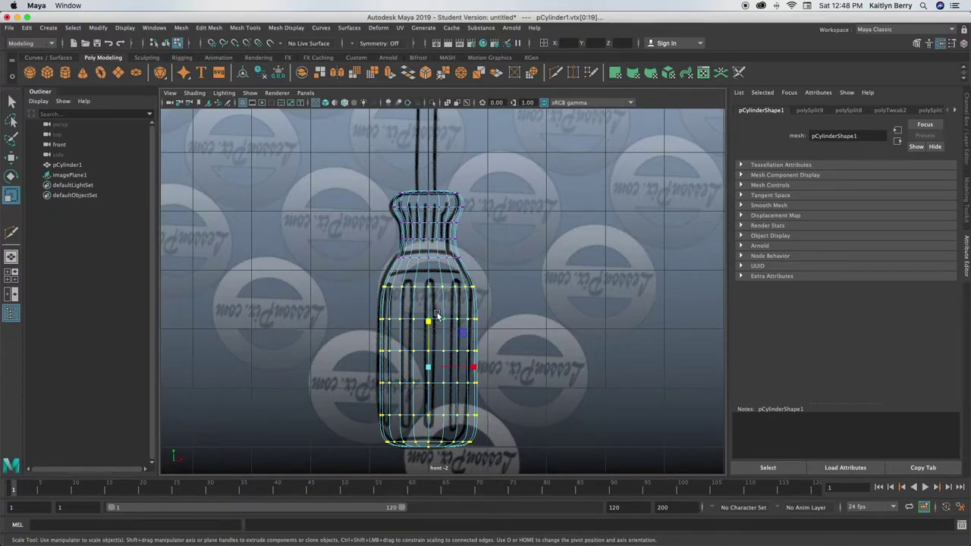
pyautogui.moveTo(428, 325); pyautogui.dragTo(437, 316)
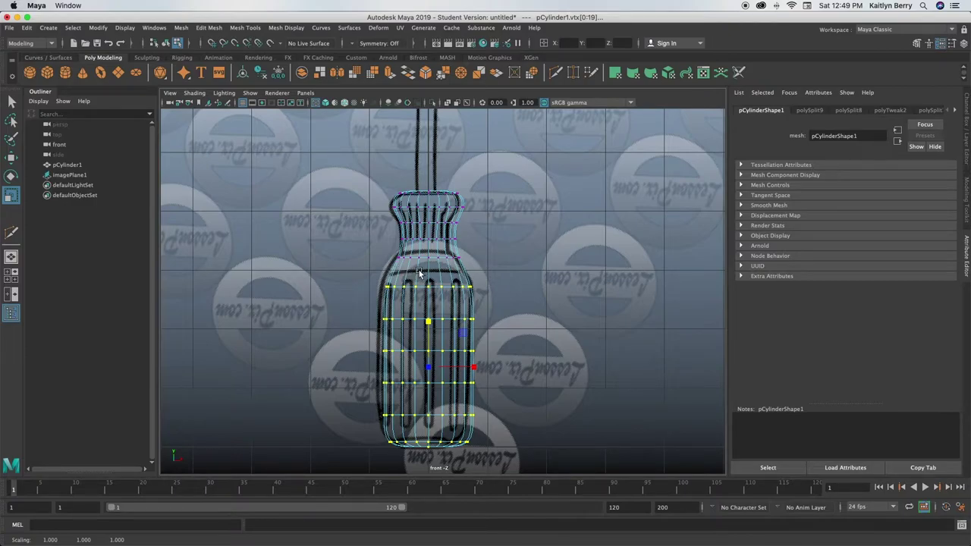
# Insert a horizontal edge loop across the handle's shoulder, between the neck base and the top ring of the main body
pyautogui.moveTo(419, 268); pyautogui.dragTo(402, 268)
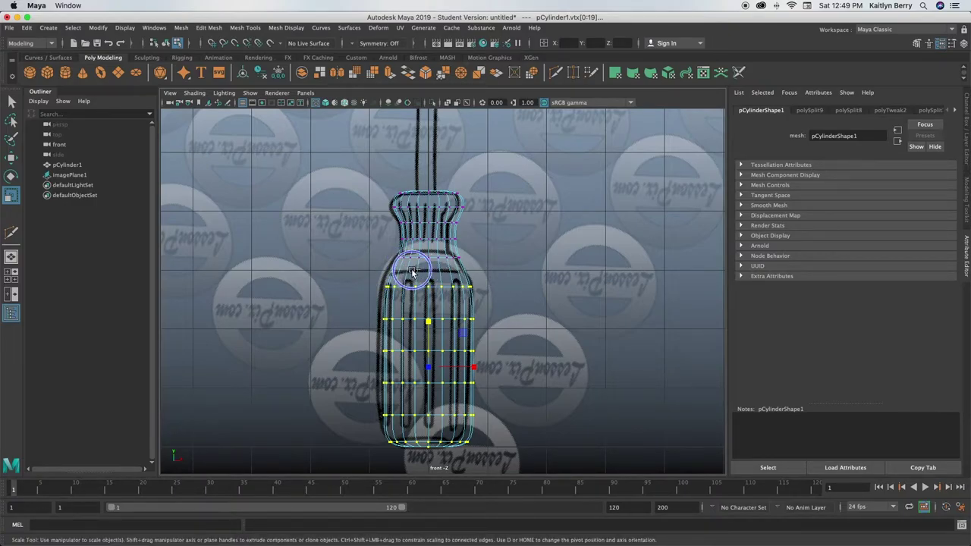
pyautogui.click(426, 273)
pyautogui.moveTo(427, 271); pyautogui.dragTo(368, 274, button='right')
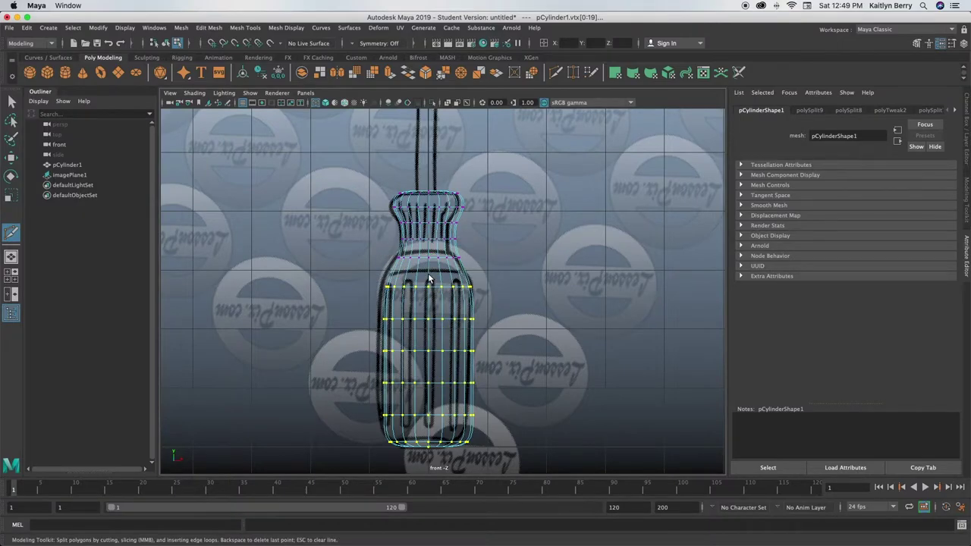
pyautogui.click(429, 279)
pyautogui.press('w')
# Scale the new shoulder ring outward in X and Z to match the curve of the reference handle
pyautogui.moveTo(364, 262); pyautogui.dragTo(471, 278)
pyautogui.press('r')
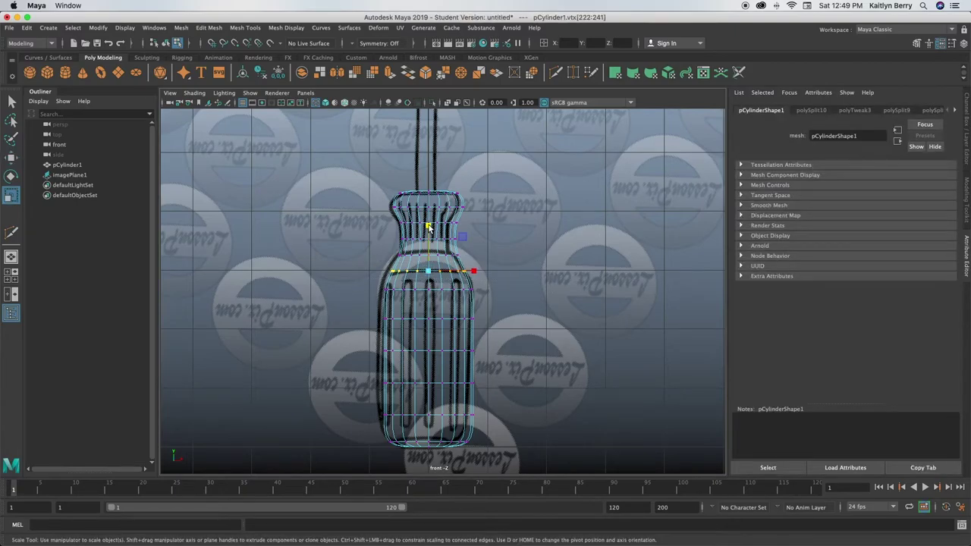
pyautogui.keyDown('ctrl'); pyautogui.moveTo(428, 228); pyautogui.dragTo(430, 222); pyautogui.keyUp('ctrl')
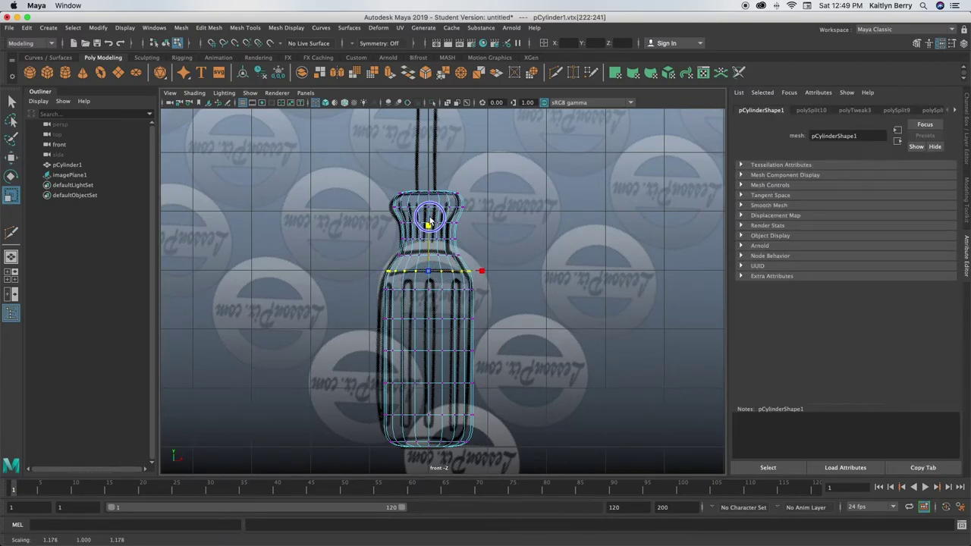
pyautogui.hotkey('ctrl', 'z')
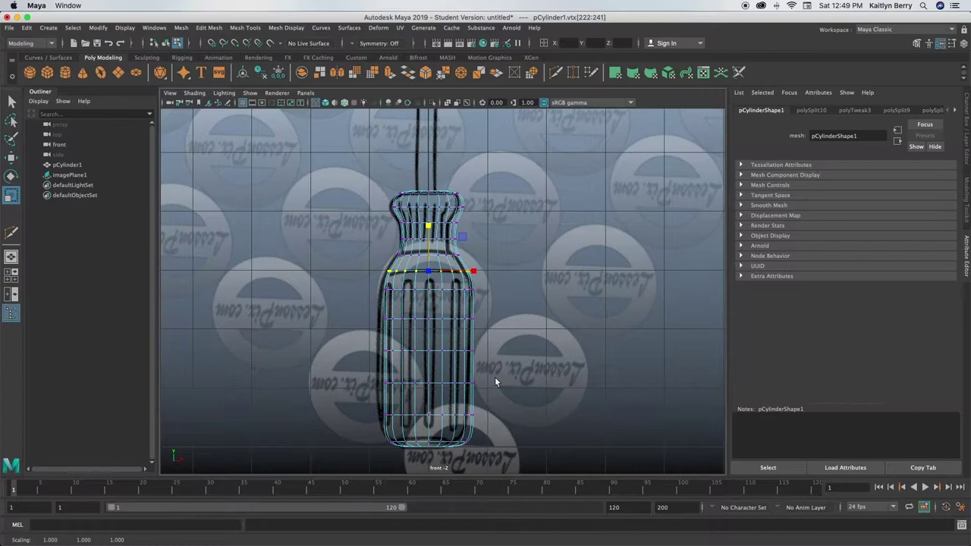
# Move the centre vertex of the handle's base down about 0.22 units in Y to round the bottom
pyautogui.keyDown('alt'); pyautogui.moveTo(494, 379); pyautogui.dragTo(480, 298, button='middle'); pyautogui.keyUp('alt')
pyautogui.moveTo(360, 354); pyautogui.dragTo(504, 379)
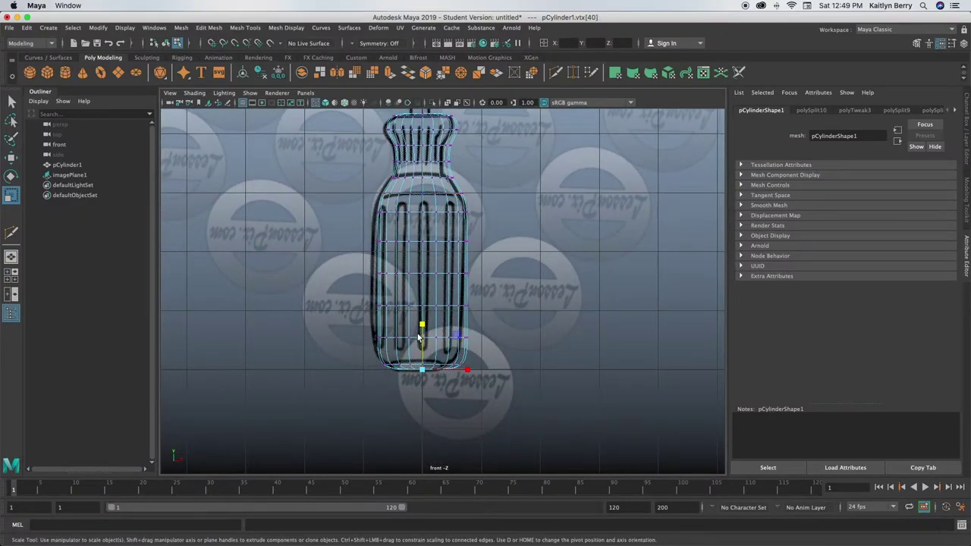
pyautogui.press('w')
pyautogui.moveTo(422, 327); pyautogui.dragTo(429, 343)
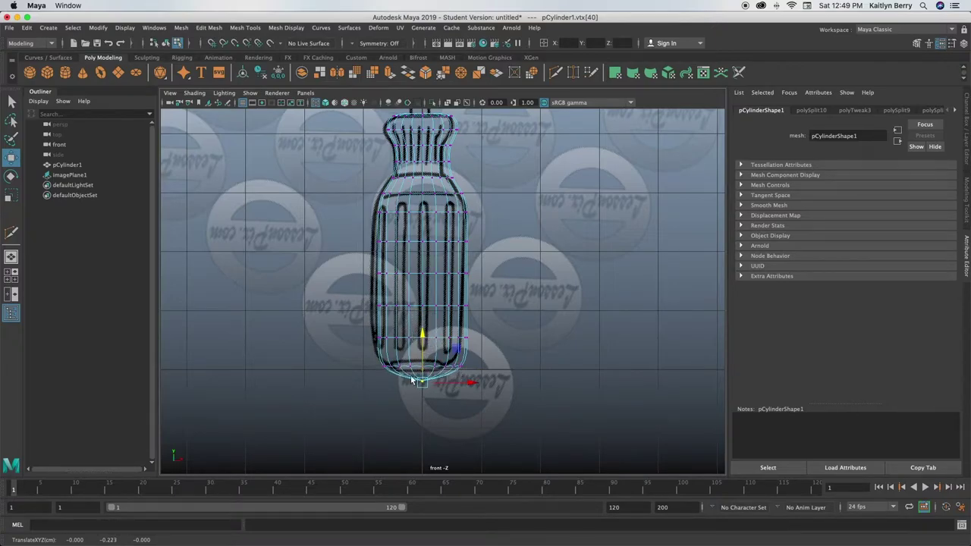
# Switch to the perspective view, return the handle to object mode and deselect it to inspect the smoothed shape from above
pyautogui.press('space')
pyautogui.press('space')
pyautogui.click(507, 272)
pyautogui.click(436, 293)
pyautogui.rightClick(485, 262)
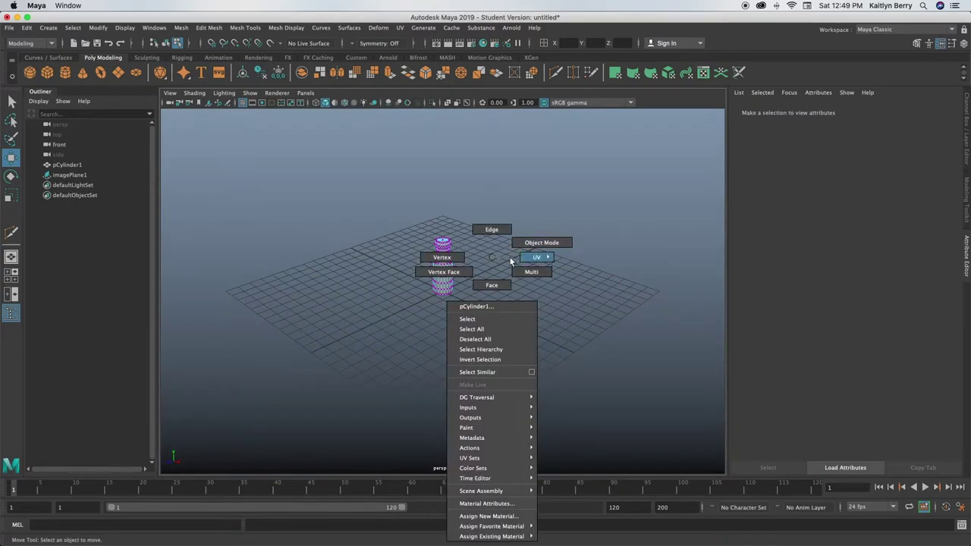
pyautogui.moveTo(485, 258); pyautogui.dragTo(507, 243, button='right')
pyautogui.click(460, 368)
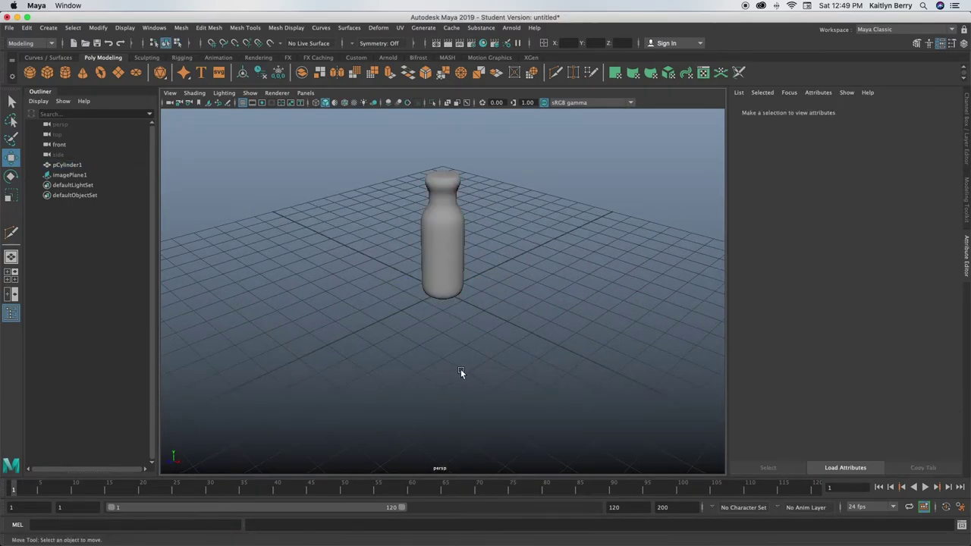
pyautogui.keyDown('alt'); pyautogui.moveTo(460, 368); pyautogui.dragTo(438, 288); pyautogui.keyUp('alt')
# Select the handle and turn off its smooth mesh preview
pyautogui.click(437, 288)
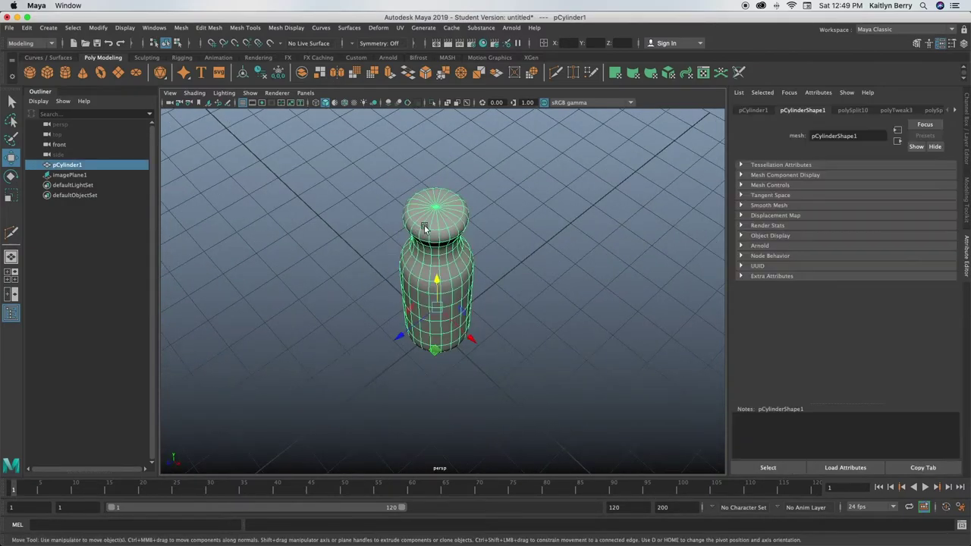
pyautogui.rightClick(438, 206)
pyautogui.press('1')
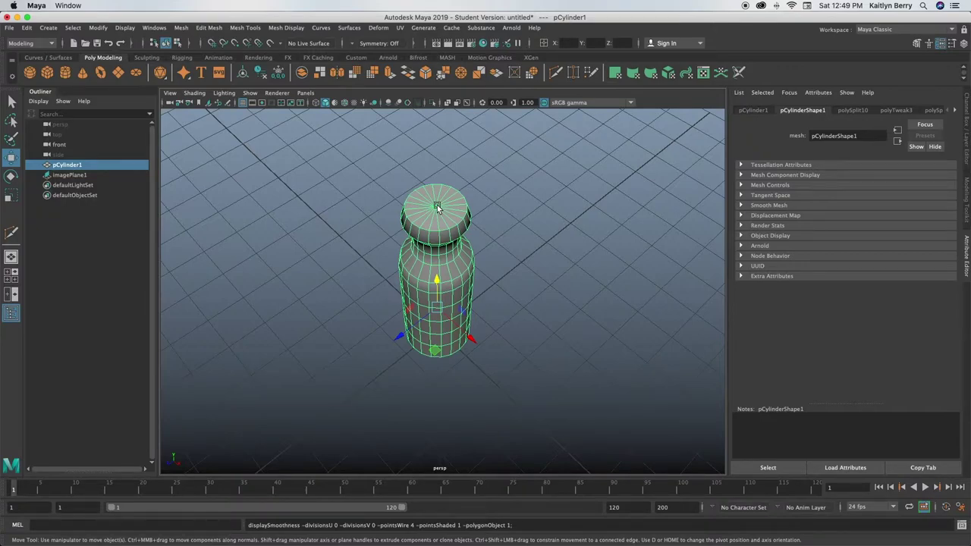
# Select all the faces of the handle's top cap and extrude them inward with an offset of 0.37
pyautogui.moveTo(437, 200); pyautogui.dragTo(438, 224, button='right')
pyautogui.press('q')
pyautogui.moveTo(453, 201)
pyautogui.mouseDown()
pyautogui.moveTo(428, 195)
pyautogui.moveTo(437, 214)
pyautogui.moveTo(449, 207)
pyautogui.mouseUp()
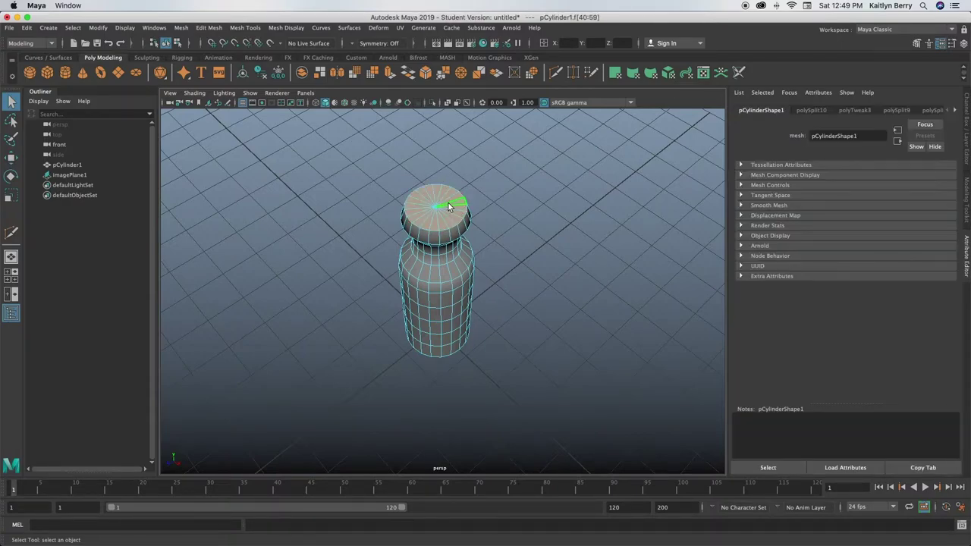
pyautogui.hotkey('ctrl', 'e')
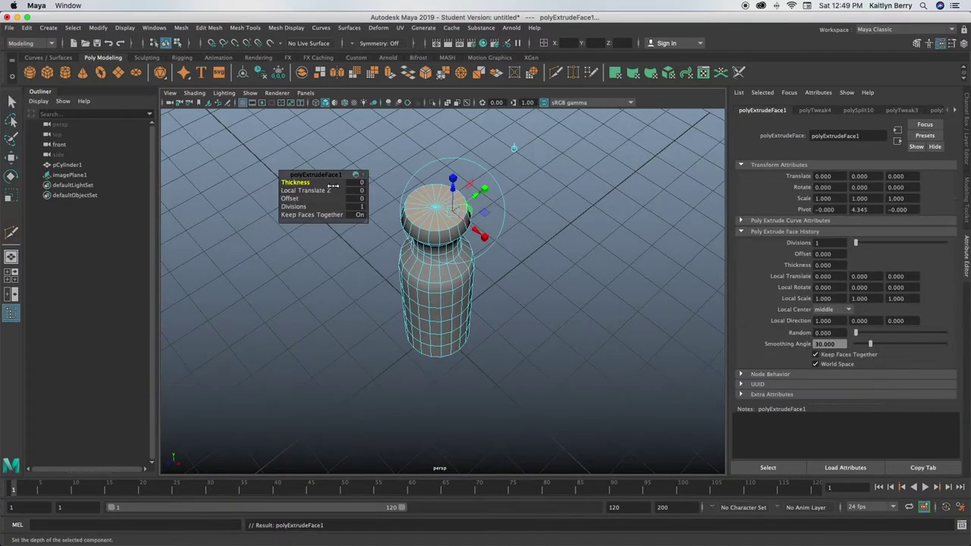
pyautogui.moveTo(291, 198); pyautogui.dragTo(314, 198)
pyautogui.keyDown('alt'); pyautogui.moveTo(488, 280); pyautogui.dragTo(492, 249); pyautogui.keyUp('alt')
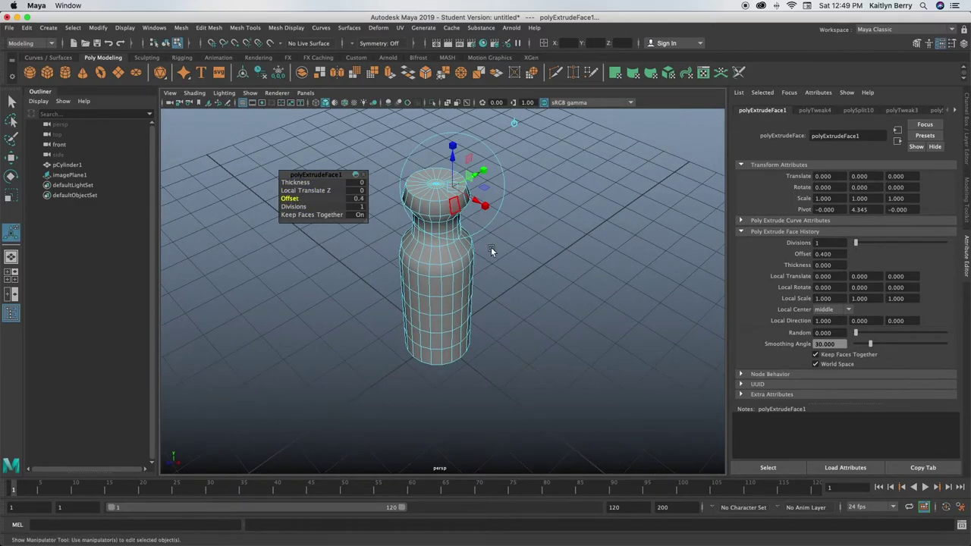
pyautogui.moveTo(291, 198); pyautogui.dragTo(288, 198)
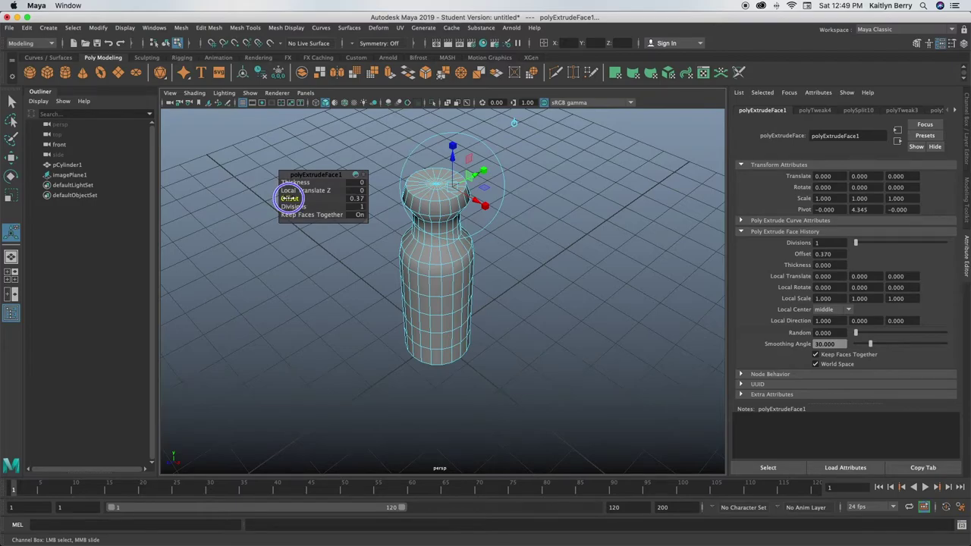
pyautogui.keyDown('alt'); pyautogui.moveTo(560, 256); pyautogui.dragTo(536, 313); pyautogui.keyUp('alt')
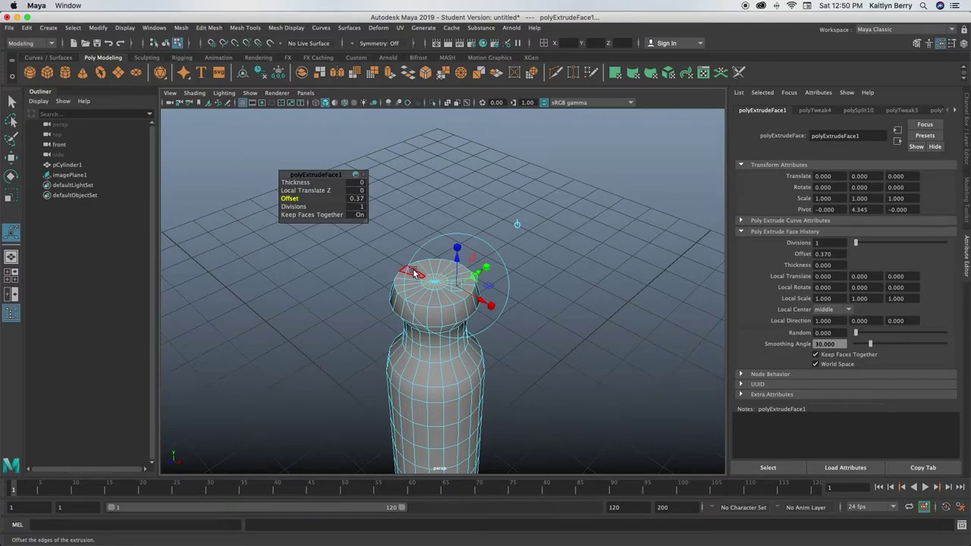
pyautogui.press('BackSpace')
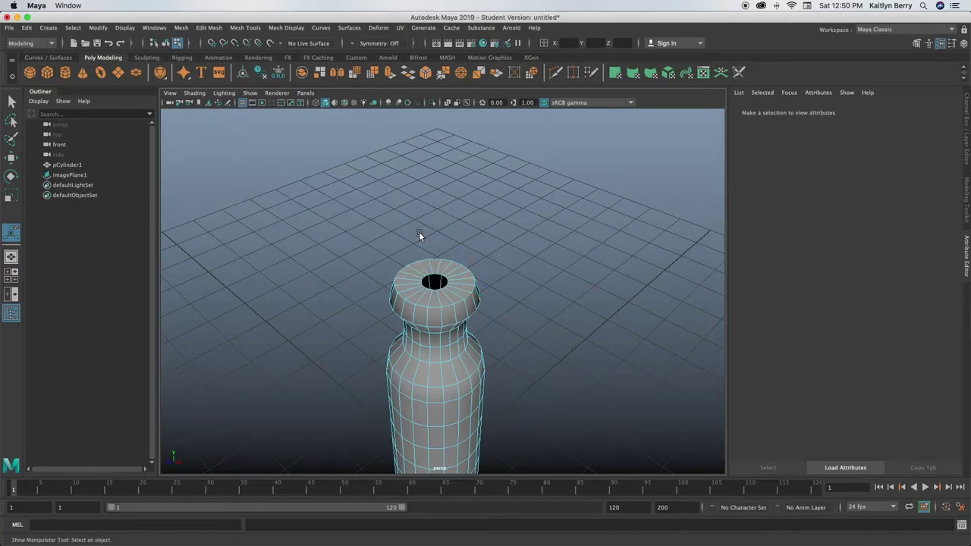
pyautogui.press('super+z')
pyautogui.click(415, 208)
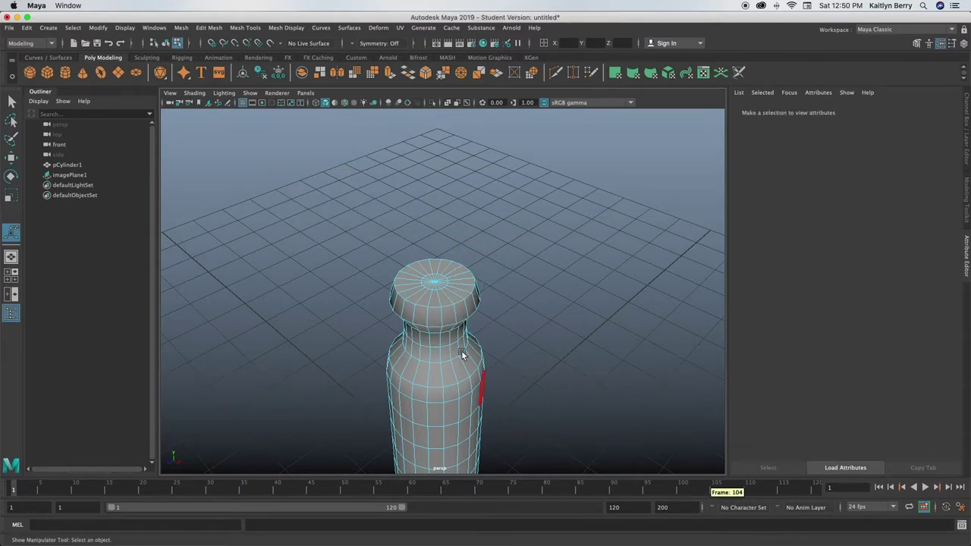
# Bevel the edge loop around the top cap's rim with 2 segments and a fraction of 0.23, with the smooth preview on
pyautogui.moveTo(457, 256); pyautogui.dragTo(451, 235, button='right')
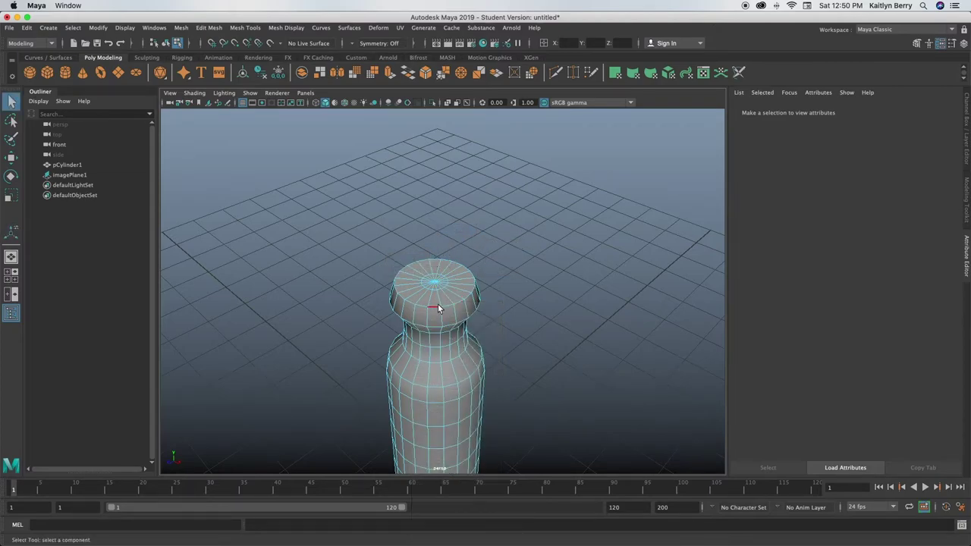
pyautogui.doubleClick(445, 310)
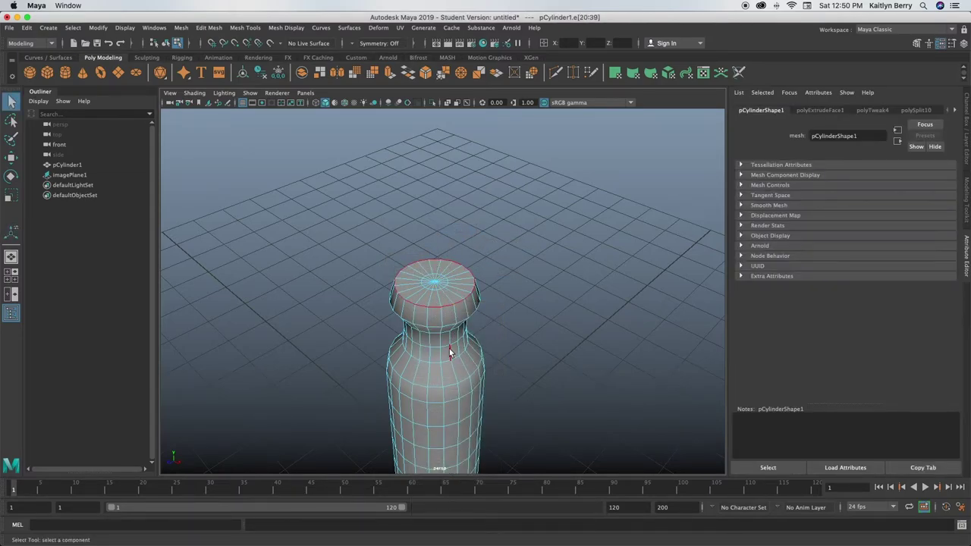
pyautogui.hotkey('ctrl', 'b')
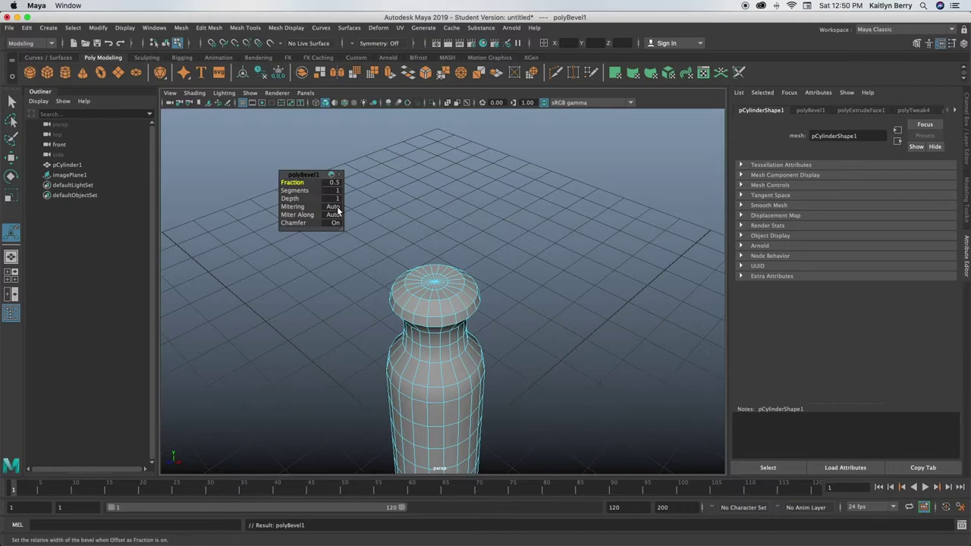
pyautogui.write('2')
pyautogui.press('Return')
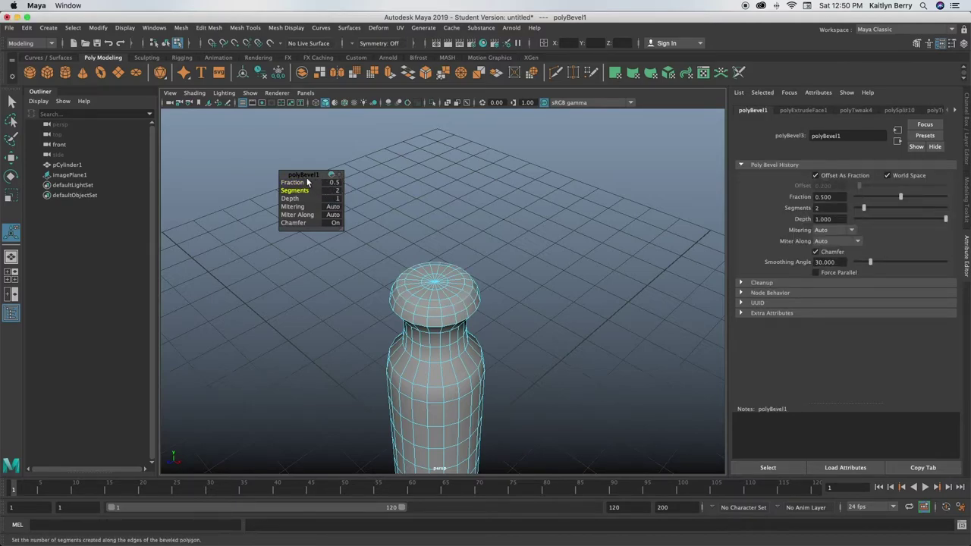
pyautogui.moveTo(300, 183); pyautogui.dragTo(286, 178)
pyautogui.press('3')
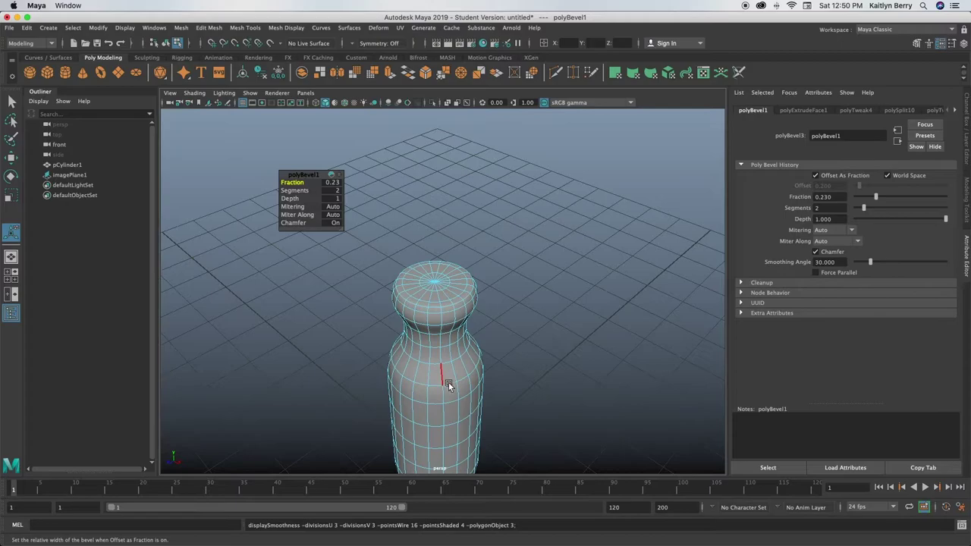
# Bevel the edge loop around the handle's base with 2 segments and a fraction of 0.59, and turn the smooth preview on
pyautogui.keyDown('alt'); pyautogui.moveTo(469, 389); pyautogui.dragTo(488, 359); pyautogui.keyUp('alt')
pyautogui.keyDown('alt'); pyautogui.moveTo(488, 359); pyautogui.dragTo(413, 368, button='right'); pyautogui.keyUp('alt')
pyautogui.keyDown('alt'); pyautogui.moveTo(477, 402); pyautogui.dragTo(447, 403); pyautogui.keyUp('alt')
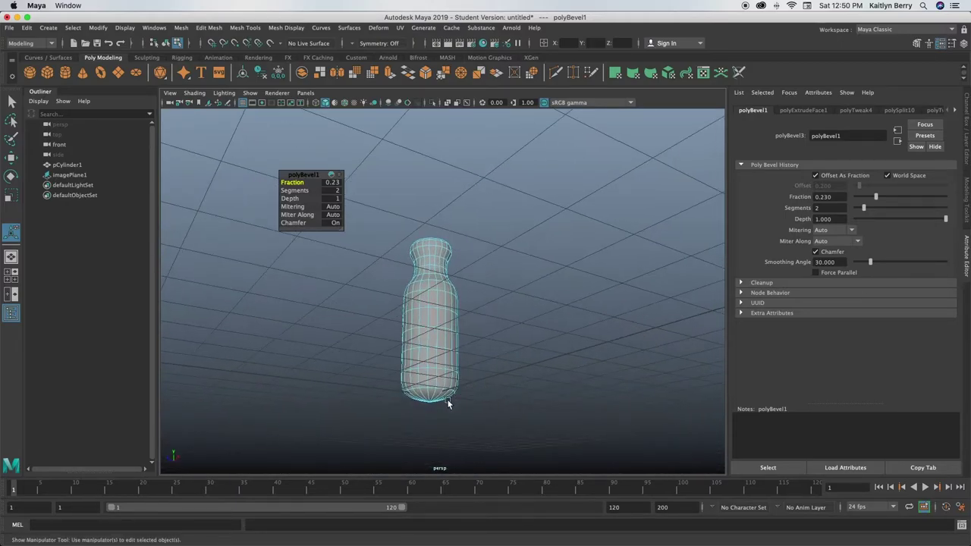
pyautogui.keyDown('alt'); pyautogui.moveTo(447, 405); pyautogui.dragTo(468, 425, button='right'); pyautogui.keyUp('alt')
pyautogui.keyDown('alt'); pyautogui.moveTo(468, 424); pyautogui.dragTo(440, 390); pyautogui.keyUp('alt')
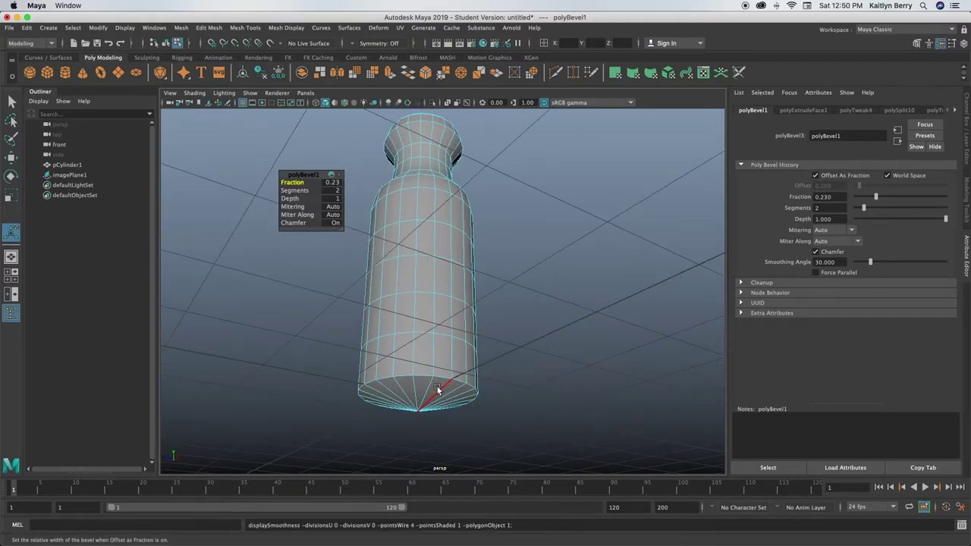
pyautogui.doubleClick(435, 379)
pyautogui.hotkey('ctrl', 'b')
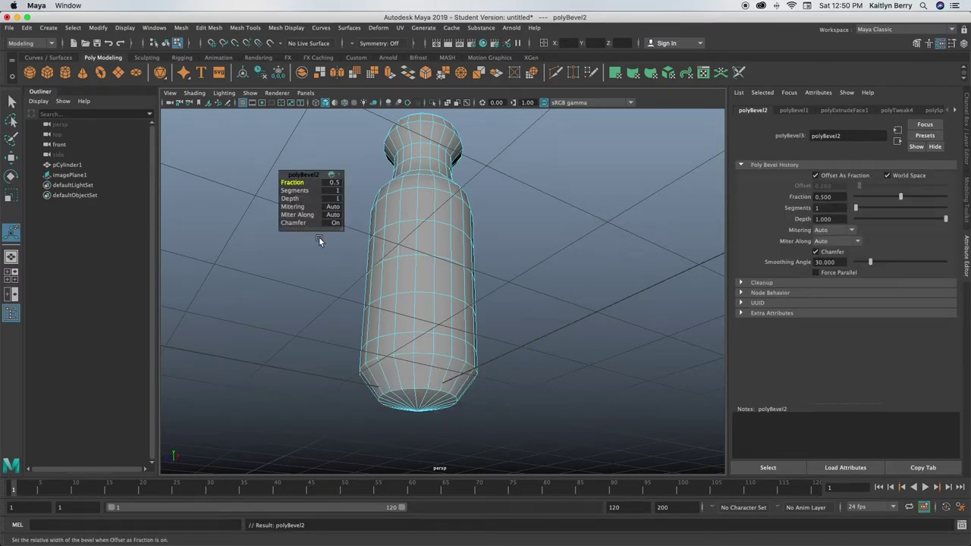
pyautogui.press('Return')
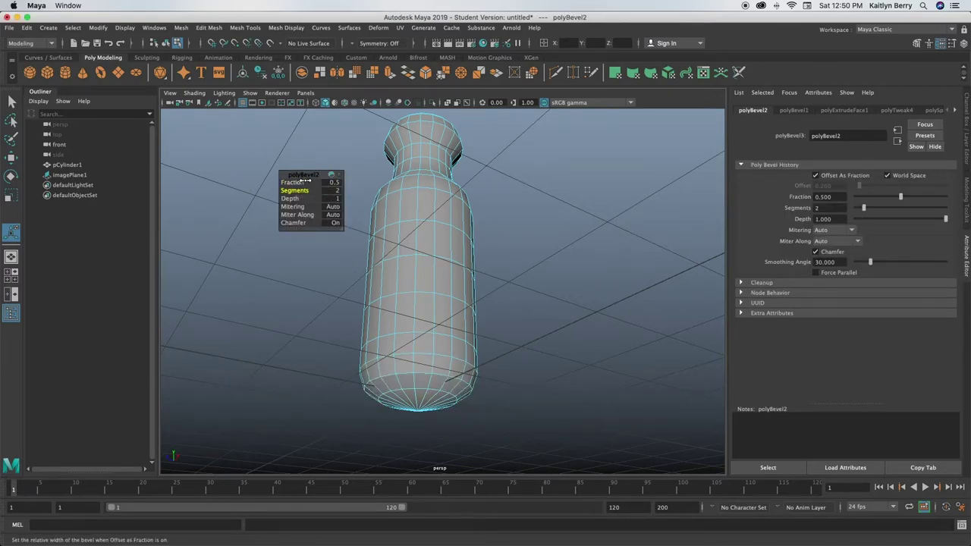
pyautogui.click(294, 183)
pyautogui.moveTo(294, 182); pyautogui.dragTo(301, 183, button='middle')
pyautogui.press('3')
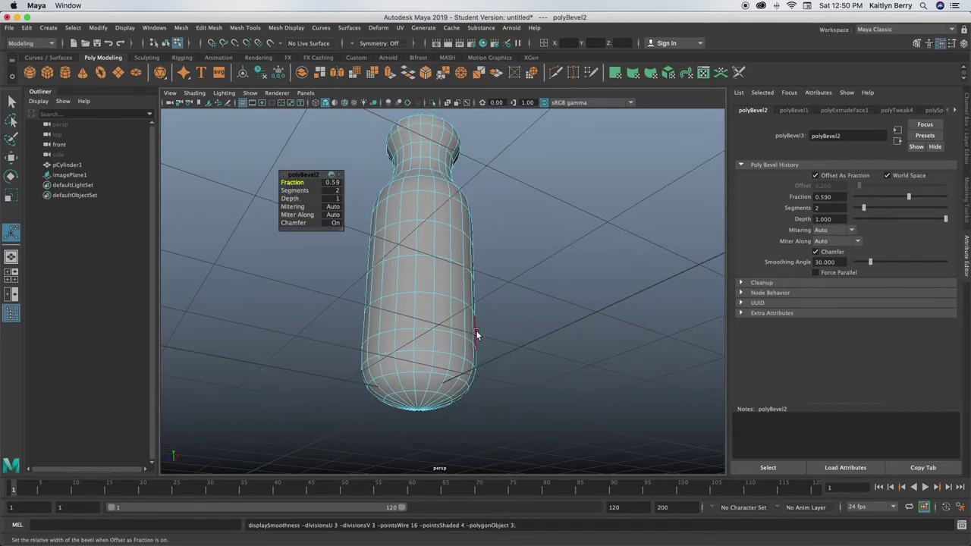
# Select every other vertical column of faces on the near side of the handle's grip
pyautogui.keyDown('alt'); pyautogui.moveTo(476, 225); pyautogui.dragTo(404, 312); pyautogui.keyUp('alt')
pyautogui.scroll(-5, 476, 297)
pyautogui.click(387, 177)
pyautogui.scroll(4, 468, 301)
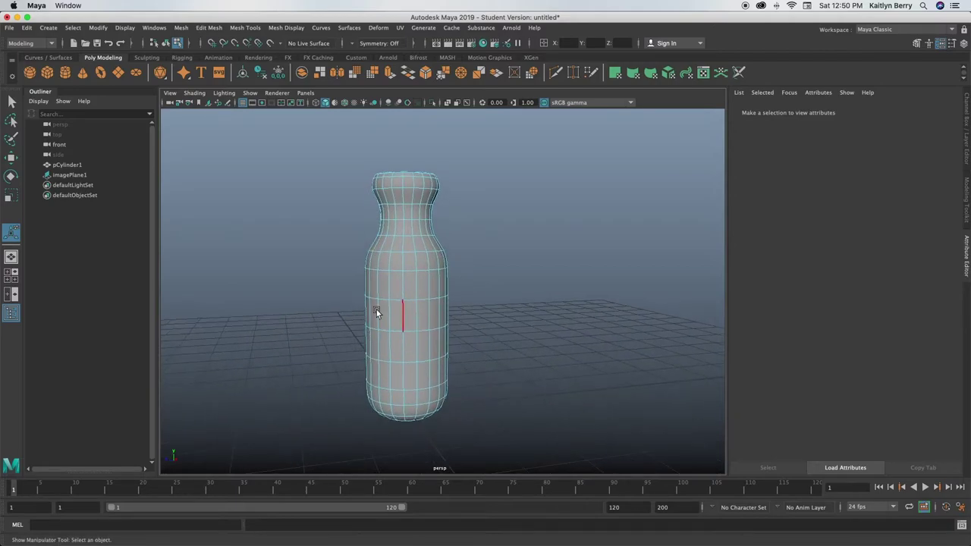
pyautogui.rightClick(399, 286)
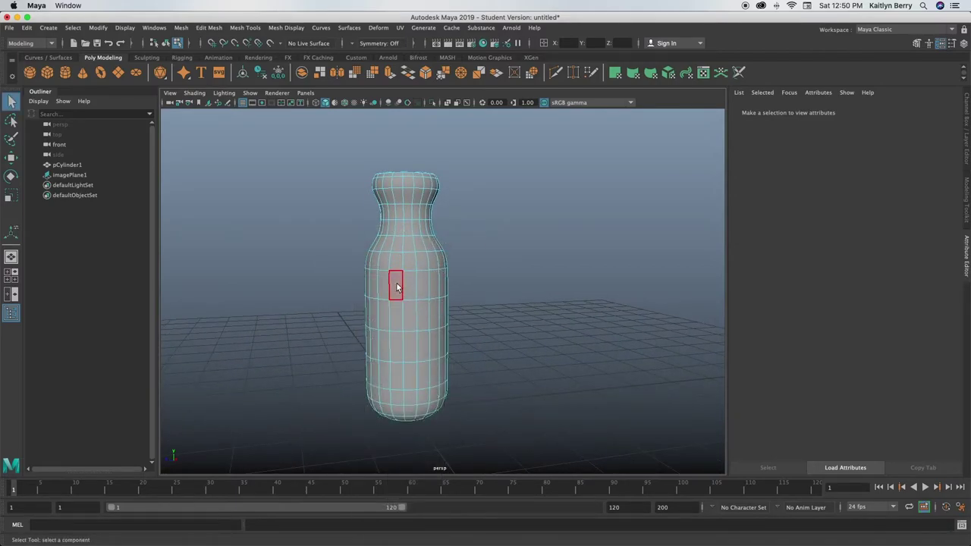
pyautogui.moveTo(398, 285); pyautogui.dragTo(398, 287, button='right')
pyautogui.moveTo(395, 290); pyautogui.dragTo(397, 387)
pyautogui.keyDown('shift'); pyautogui.moveTo(423, 292); pyautogui.dragTo(427, 372); pyautogui.keyUp('shift')
pyautogui.keyDown('shift'); pyautogui.moveTo(372, 289); pyautogui.dragTo(375, 373); pyautogui.keyUp('shift')
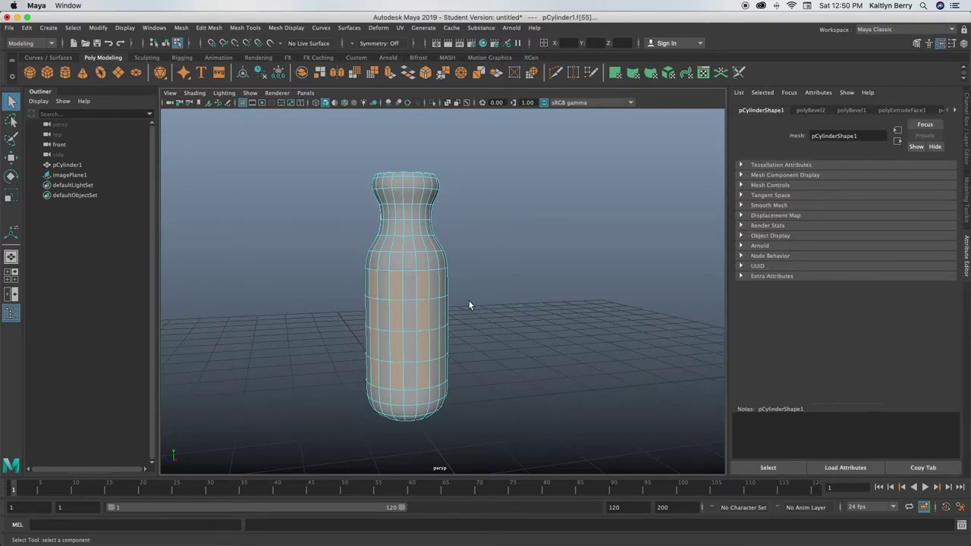
# Add the remaining alternate columns of grip faces all the way around the handle to the selection
pyautogui.moveTo(478, 314)
pyautogui.keyDown('alt'); pyautogui.mouseDown()
pyautogui.moveTo(364, 311)
pyautogui.moveTo(361, 300)
pyautogui.moveTo(365, 355)
pyautogui.mouseUp(); pyautogui.keyUp('alt')
pyautogui.keyDown('shift'); pyautogui.moveTo(382, 267); pyautogui.dragTo(386, 355); pyautogui.keyUp('shift')
pyautogui.keyDown('shift'); pyautogui.moveTo(405, 267); pyautogui.dragTo(405, 355); pyautogui.keyUp('shift')
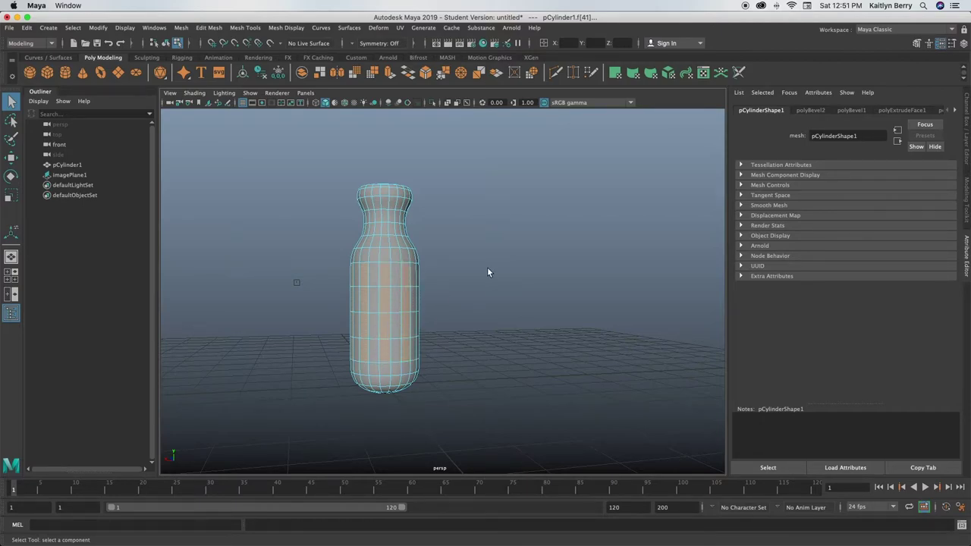
pyautogui.moveTo(487, 272)
pyautogui.keyDown('alt'); pyautogui.mouseDown()
pyautogui.moveTo(349, 273)
pyautogui.moveTo(431, 281)
pyautogui.moveTo(415, 287)
pyautogui.moveTo(417, 362)
pyautogui.mouseUp(); pyautogui.keyUp('alt')
pyautogui.keyDown('shift'); pyautogui.moveTo(432, 279); pyautogui.dragTo(429, 353); pyautogui.keyUp('shift')
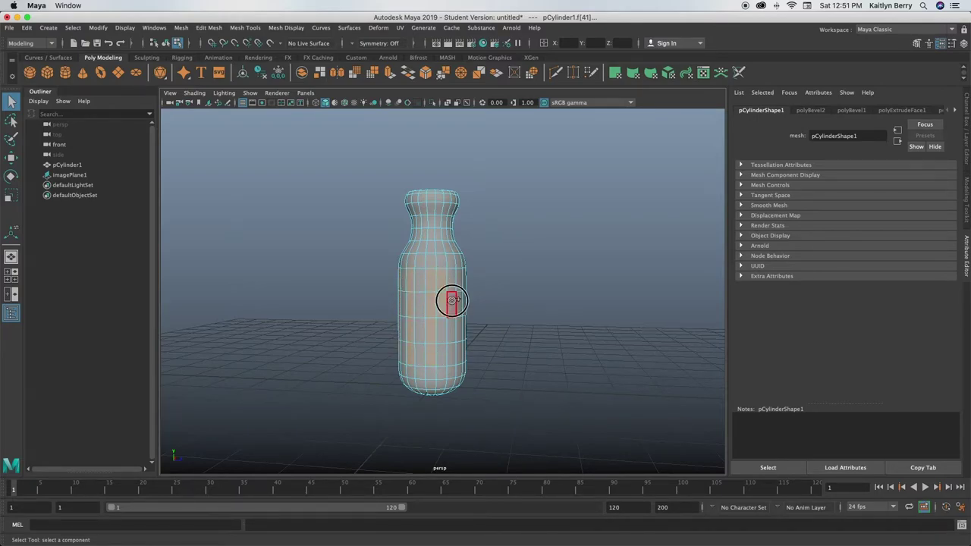
pyautogui.keyDown('shift'); pyautogui.click(448, 351); pyautogui.keyUp('shift')
pyautogui.moveTo(535, 264)
pyautogui.keyDown('alt'); pyautogui.mouseDown()
pyautogui.moveTo(445, 263)
pyautogui.moveTo(478, 310)
pyautogui.moveTo(479, 347)
pyautogui.mouseUp(); pyautogui.keyUp('alt')
# Extrude the selected grip face columns with an offset of 0.05 to inset them
pyautogui.hotkey('ctrl', 'e')
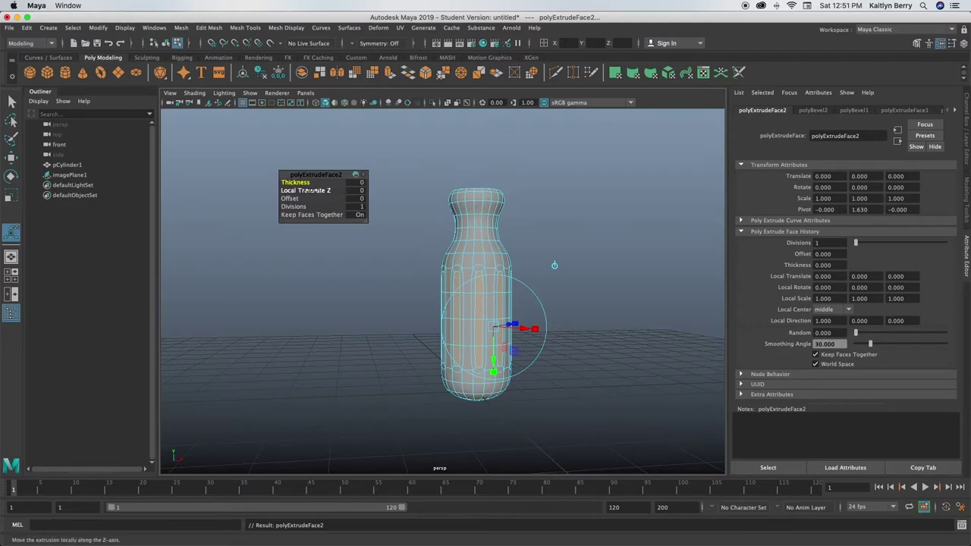
pyautogui.keyDown('alt'); pyautogui.moveTo(372, 242); pyautogui.dragTo(386, 210, button='right'); pyautogui.keyUp('alt')
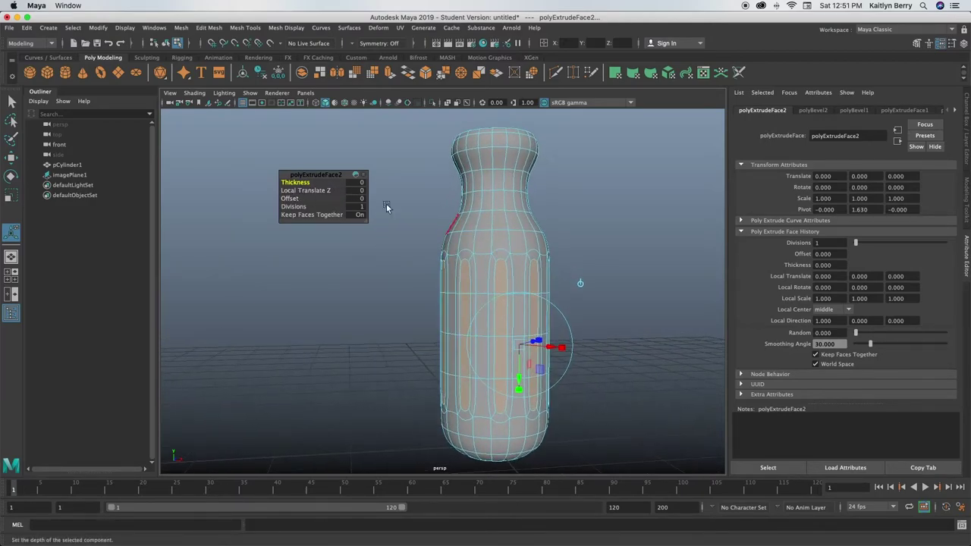
pyautogui.click(291, 198)
pyautogui.moveTo(290, 198); pyautogui.dragTo(292, 198, button='middle')
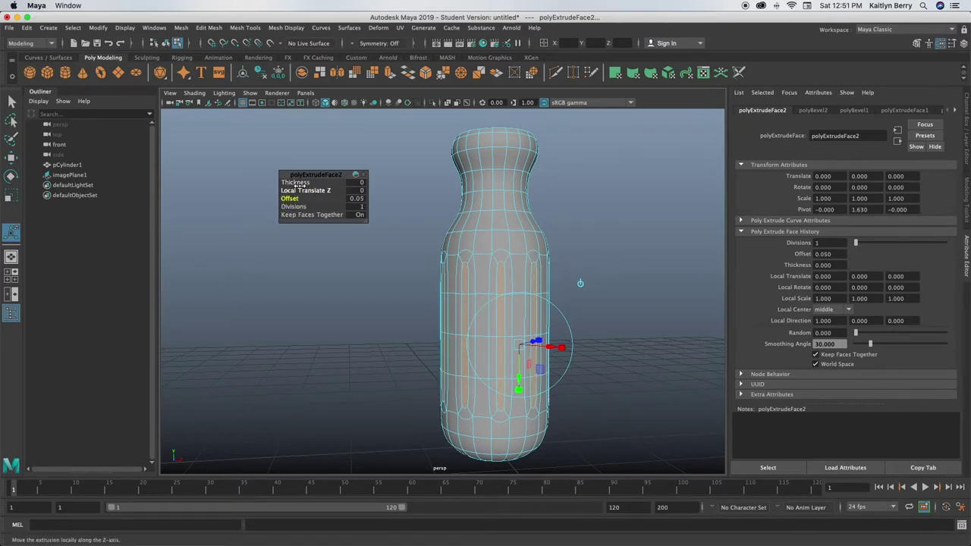
# Extrude the inset grip faces again and push them inward along local Z to form recessed grooves
pyautogui.hotkey('ctrl', 'e')
pyautogui.click(299, 191)
pyautogui.moveTo(299, 191); pyautogui.dragTo(296, 191, button='middle')
pyautogui.click(621, 247)
# Return the handle to object mode and deselect it to inspect the smoothed grooves
pyautogui.keyDown('alt'); pyautogui.moveTo(525, 310); pyautogui.dragTo(426, 221); pyautogui.keyUp('alt')
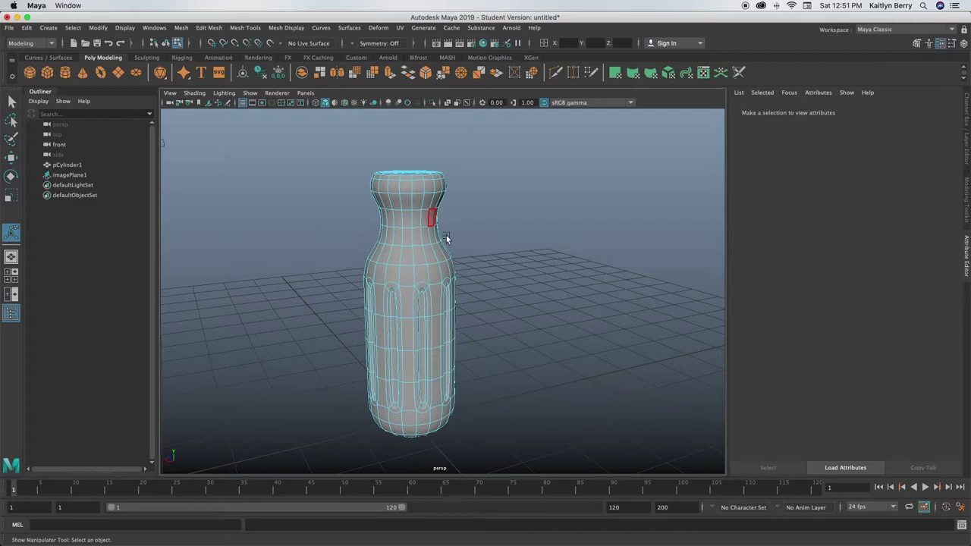
pyautogui.moveTo(509, 245); pyautogui.dragTo(552, 230, button='right')
pyautogui.click(496, 312)
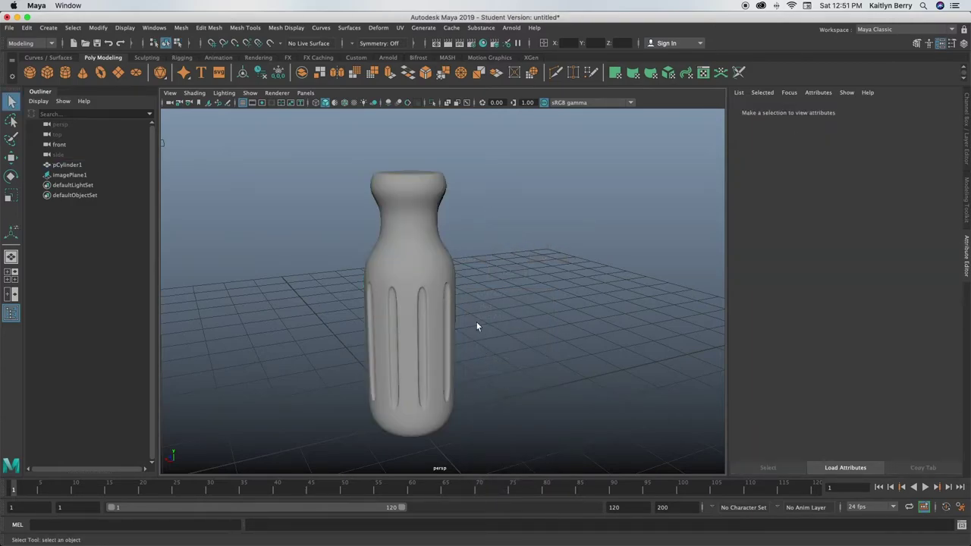
pyautogui.keyDown('alt'); pyautogui.moveTo(477, 326); pyautogui.dragTo(450, 306); pyautogui.keyUp('alt')
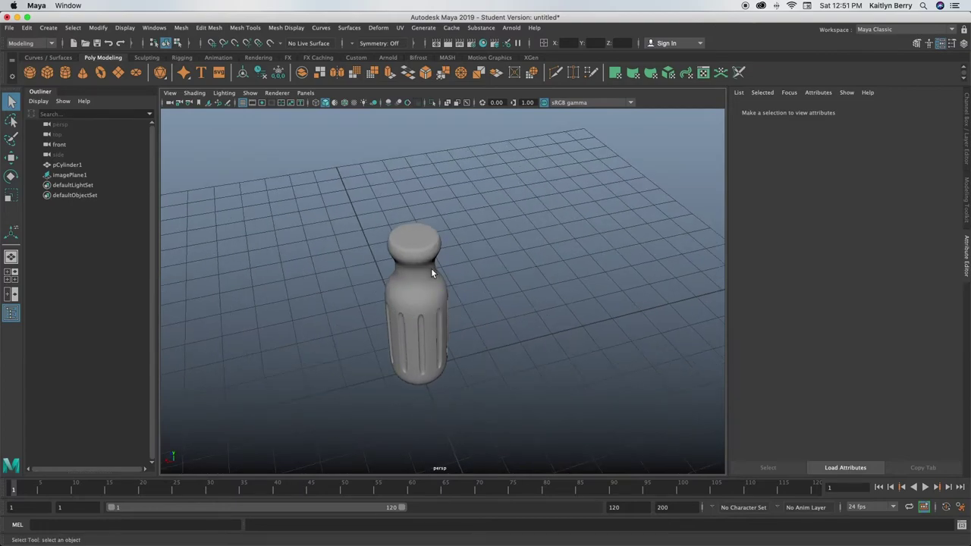
# Create a polygon cylinder for the shaft and move it up above the handle
pyautogui.click(65, 72)
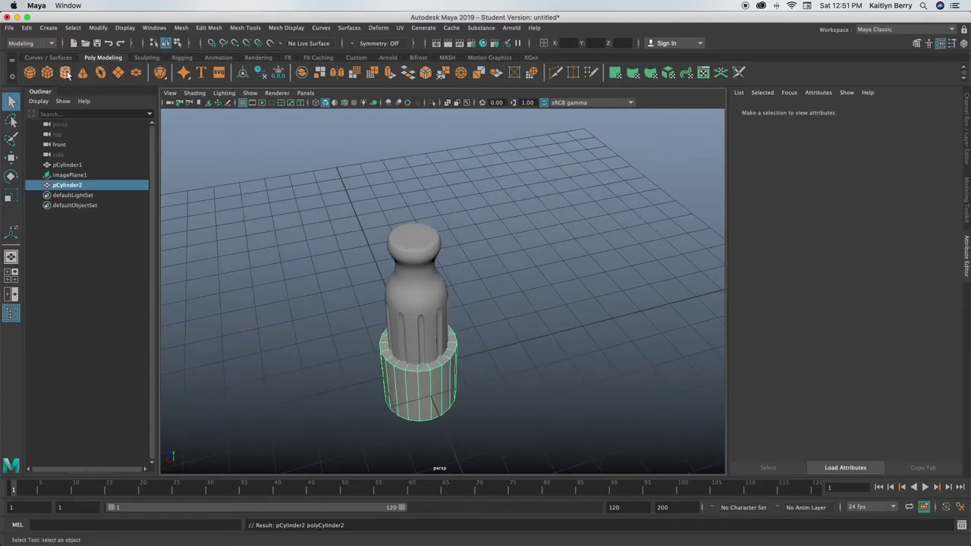
pyautogui.press('w')
pyautogui.moveTo(422, 344); pyautogui.dragTo(490, 309)
# Set the shaft cylinder's radius to 0.15
pyautogui.click(855, 111)
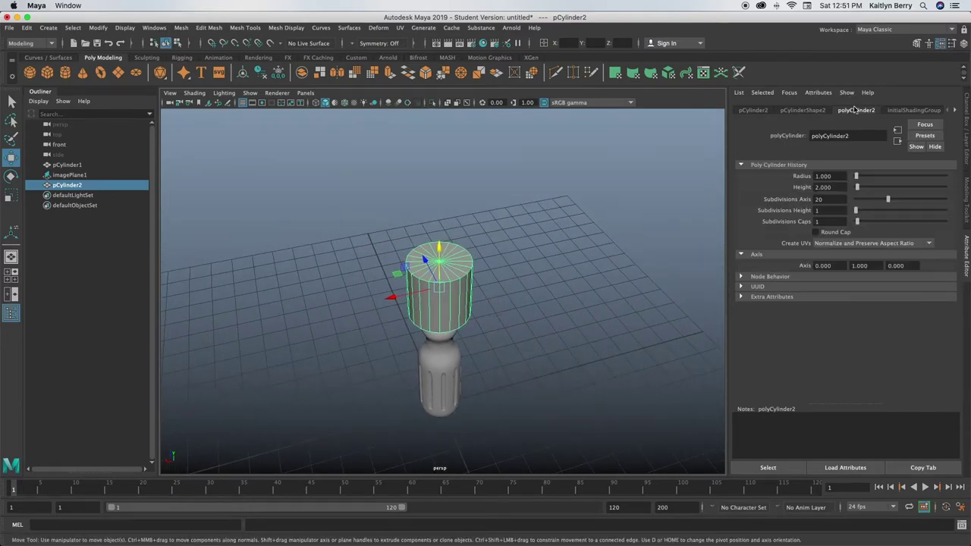
pyautogui.moveTo(838, 176); pyautogui.dragTo(792, 168)
pyautogui.write('.2')
pyautogui.press('Return')
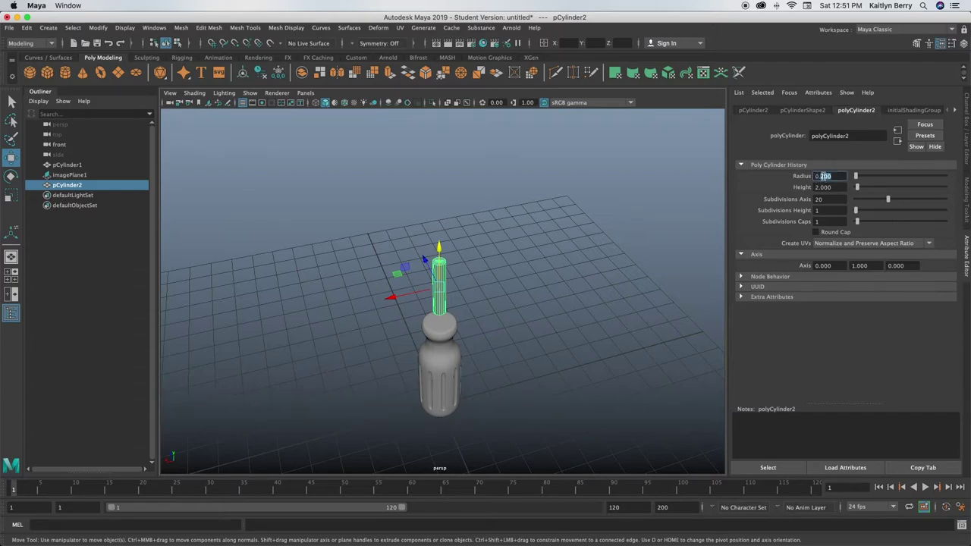
pyautogui.write('5')
pyautogui.press('Return')
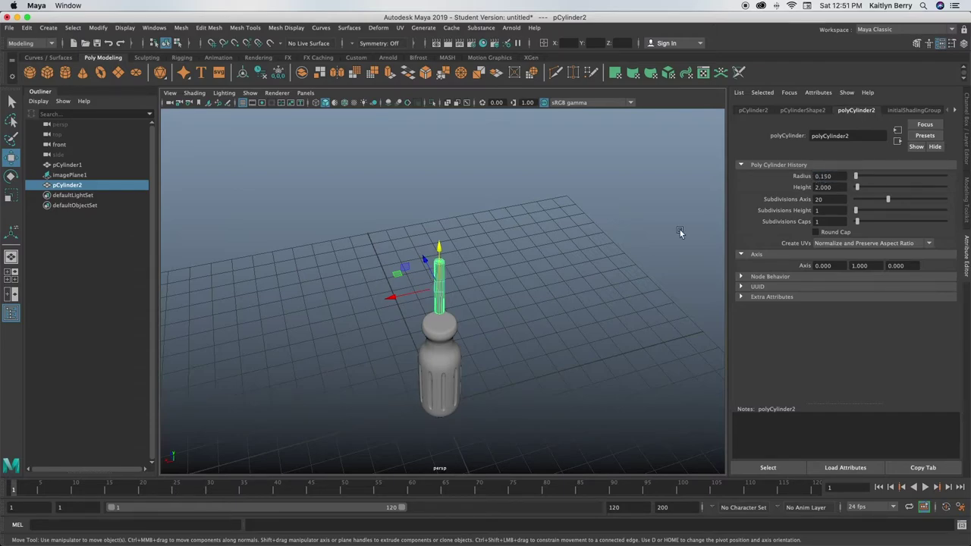
# Select the vertices at the shaft cylinder's upper end and raise them in Y to lengthen the shaft
pyautogui.keyDown('alt'); pyautogui.moveTo(485, 286); pyautogui.dragTo(440, 264); pyautogui.keyUp('alt')
pyautogui.moveTo(431, 183); pyautogui.dragTo(449, 255)
pyautogui.click(449, 250)
pyautogui.click(434, 225)
pyautogui.moveTo(452, 209); pyautogui.dragTo(403, 214, button='right')
pyautogui.moveTo(431, 195); pyautogui.dragTo(486, 216)
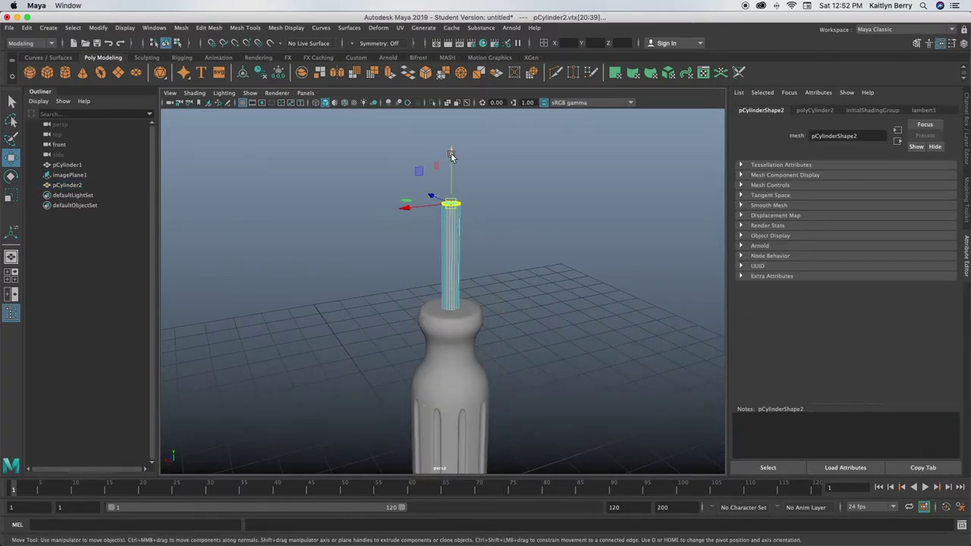
pyautogui.moveTo(451, 156); pyautogui.dragTo(451, 102)
pyautogui.keyDown('alt'); pyautogui.moveTo(455, 174); pyautogui.dragTo(405, 180); pyautogui.keyUp('alt')
pyautogui.moveTo(423, 132); pyautogui.dragTo(423, 110)
pyautogui.keyDown('alt'); pyautogui.moveTo(456, 171); pyautogui.dragTo(455, 197); pyautogui.keyUp('alt')
pyautogui.click(445, 230)
# Insert two edge loops around the shaft near its upper end with the Multi-Cut tool
pyautogui.moveTo(445, 232)
pyautogui.keyDown('alt'); pyautogui.mouseDown()
pyautogui.moveTo(417, 190)
pyautogui.moveTo(494, 213)
pyautogui.moveTo(473, 243)
pyautogui.moveTo(441, 214)
pyautogui.mouseUp(); pyautogui.keyUp('alt')
pyautogui.keyDown('alt'); pyautogui.moveTo(441, 214); pyautogui.dragTo(475, 247, button='right'); pyautogui.keyUp('alt')
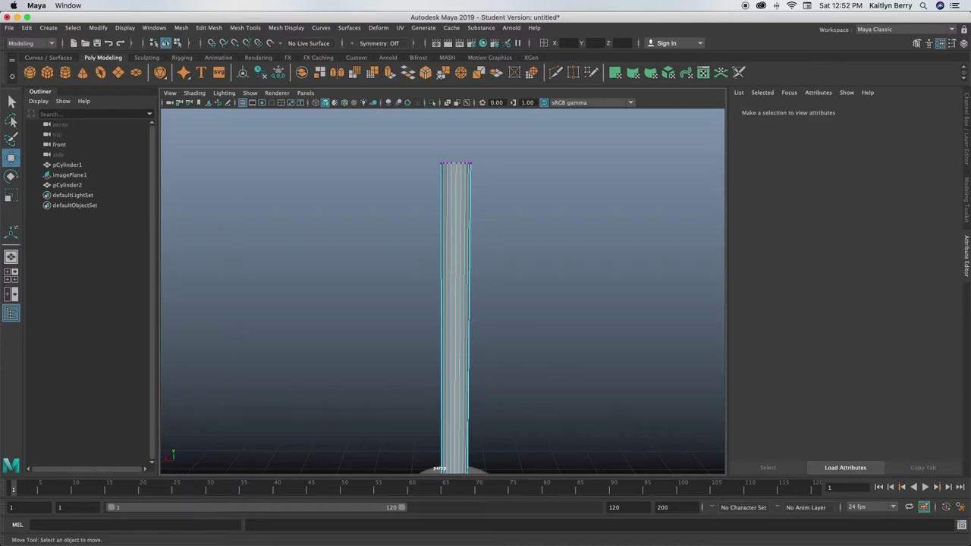
pyautogui.keyDown('shift'); pyautogui.rightClick(455, 189); pyautogui.keyUp('shift')
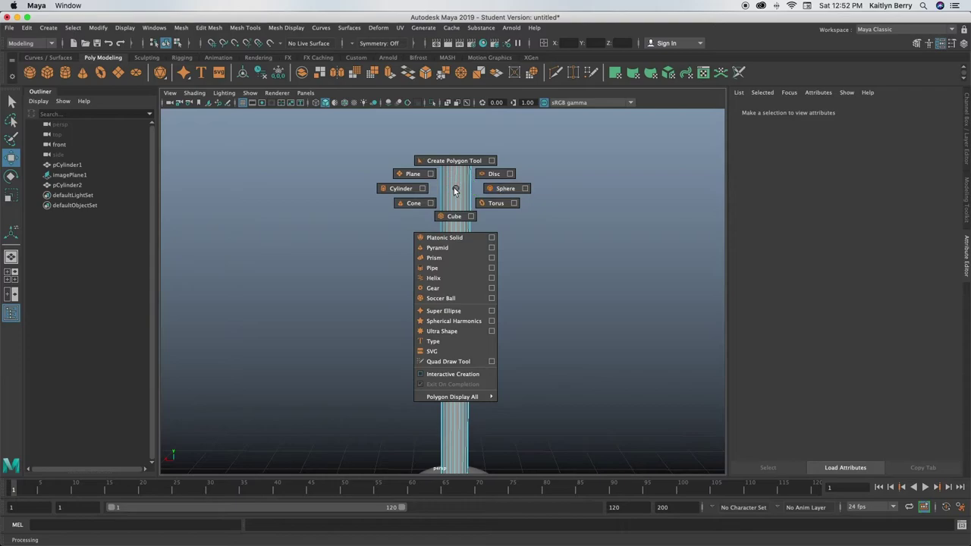
pyautogui.moveTo(455, 189); pyautogui.dragTo(402, 189, button='right')
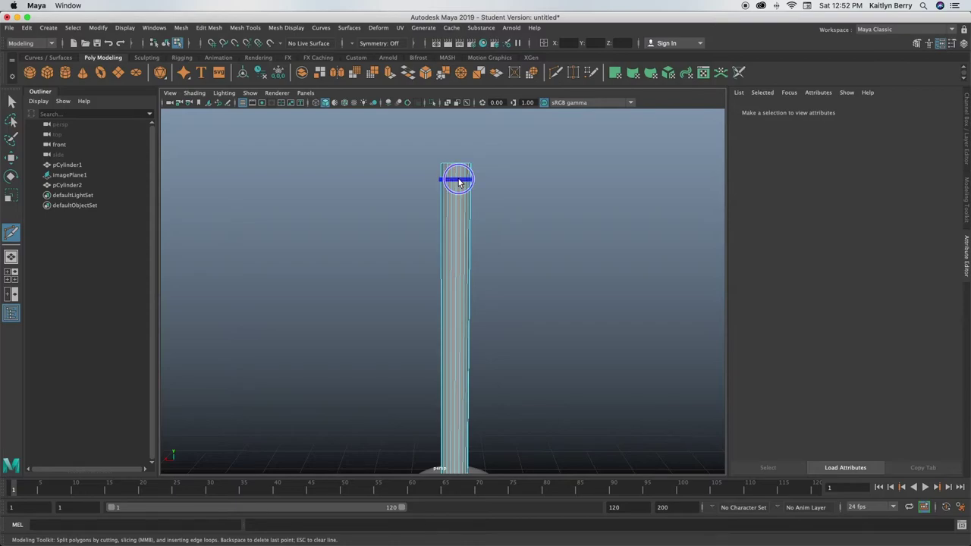
pyautogui.click(464, 229)
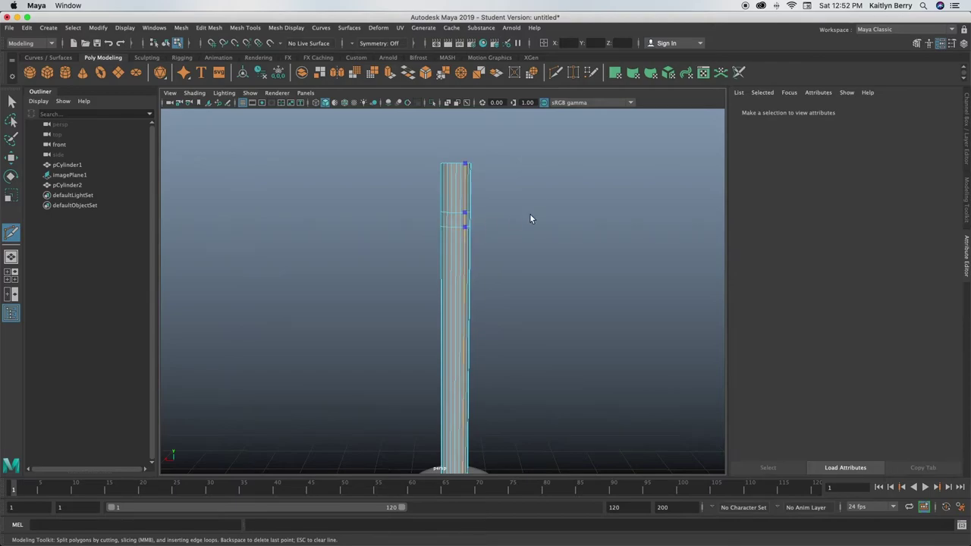
# Select the faces capping the shaft's upper end and flatten them in Z by scaling
pyautogui.keyDown('alt'); pyautogui.moveTo(443, 237); pyautogui.dragTo(441, 259); pyautogui.keyUp('alt')
pyautogui.moveTo(440, 257); pyautogui.dragTo(445, 286, button='right')
pyautogui.press('q')
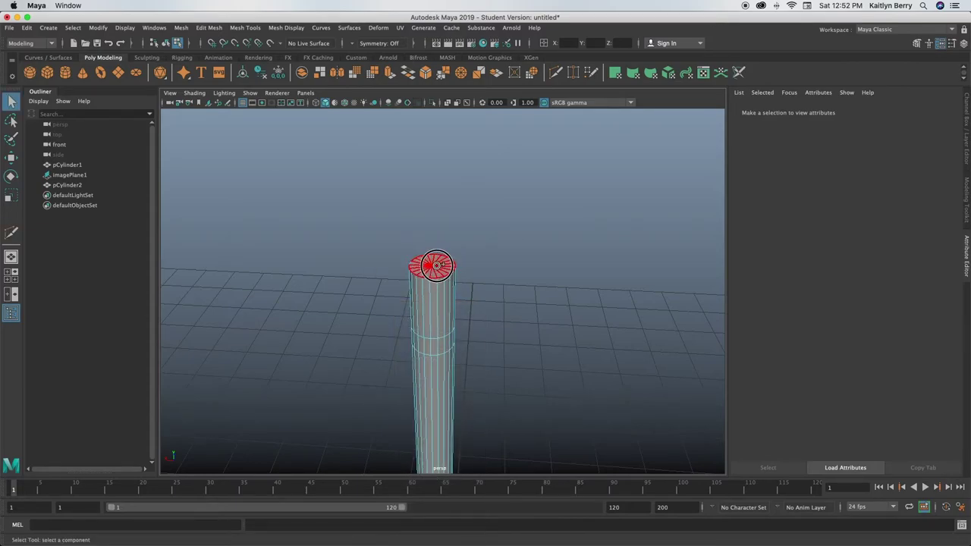
pyautogui.click(427, 263)
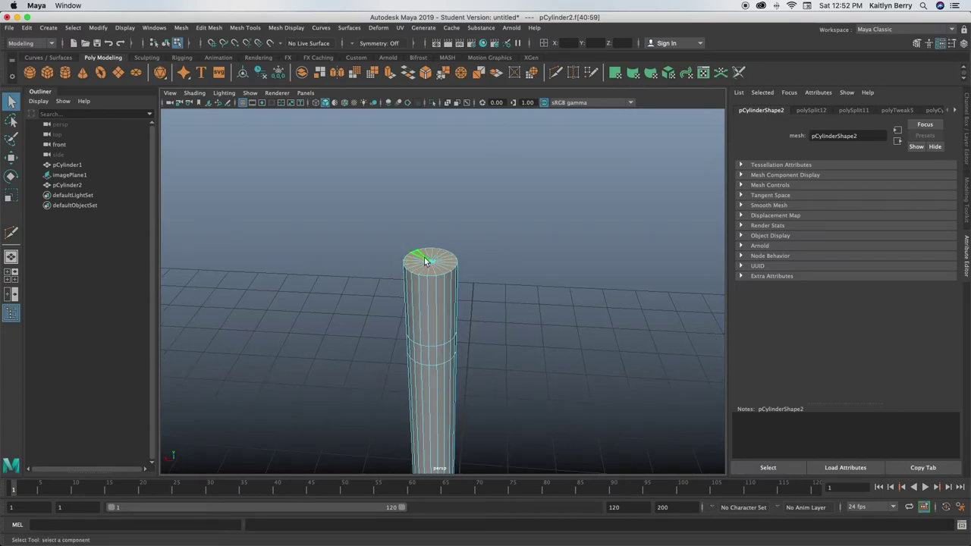
pyautogui.press('r')
pyautogui.moveTo(430, 221); pyautogui.dragTo(429, 238)
# Widen the flattened end faces in X by a factor of about 1.5 to form a flared blade
pyautogui.keyDown('alt'); pyautogui.moveTo(530, 247); pyautogui.dragTo(454, 252); pyautogui.keyUp('alt')
pyautogui.moveTo(329, 239); pyautogui.dragTo(334, 317)
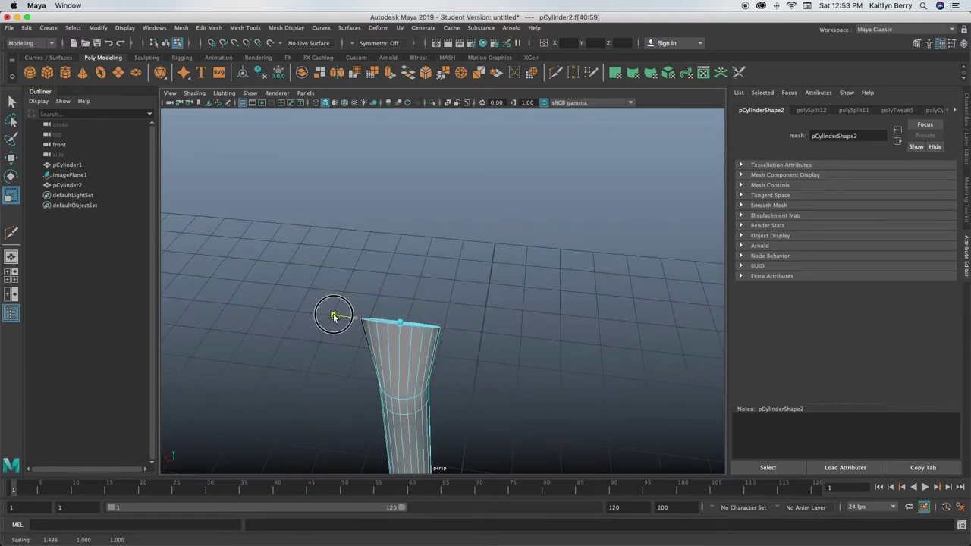
pyautogui.keyDown('alt'); pyautogui.moveTo(511, 326); pyautogui.dragTo(507, 291); pyautogui.keyUp('alt')
pyautogui.keyDown('alt'); pyautogui.moveTo(507, 291); pyautogui.dragTo(352, 301, button='right'); pyautogui.keyUp('alt')
pyautogui.keyDown('alt'); pyautogui.moveTo(461, 345); pyautogui.dragTo(478, 325); pyautogui.keyUp('alt')
pyautogui.keyDown('alt'); pyautogui.moveTo(474, 321); pyautogui.dragTo(508, 295, button='right'); pyautogui.keyUp('alt')
pyautogui.keyDown('alt'); pyautogui.moveTo(507, 298); pyautogui.dragTo(425, 323); pyautogui.keyUp('alt')
pyautogui.keyDown('alt'); pyautogui.moveTo(465, 273); pyautogui.dragTo(451, 258); pyautogui.keyUp('alt')
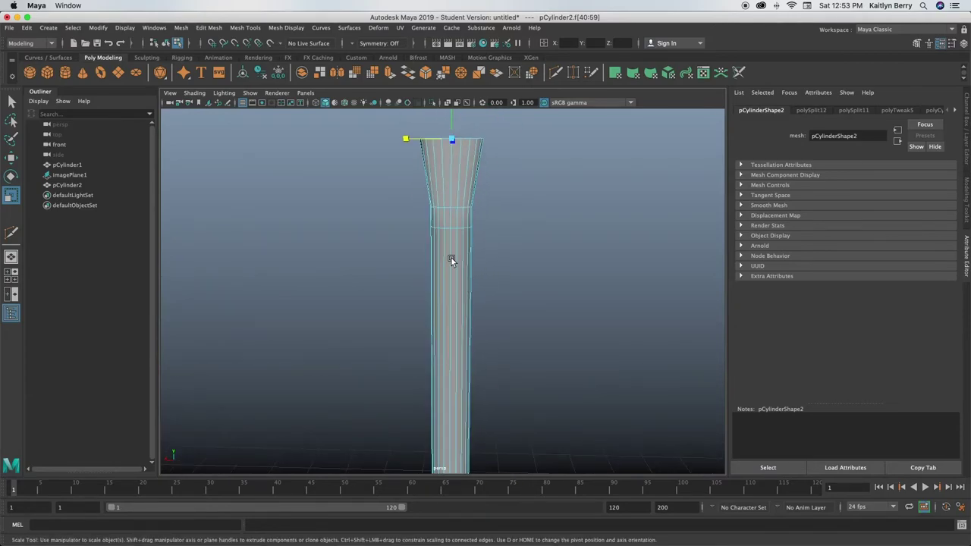
# Select the vertices of both edge loops below the blade and move them down the shaft
pyautogui.moveTo(448, 183); pyautogui.dragTo(416, 181, button='right')
pyautogui.moveTo(390, 191); pyautogui.dragTo(542, 237)
pyautogui.press('w')
pyautogui.keyDown('alt'); pyautogui.moveTo(451, 190); pyautogui.dragTo(494, 218); pyautogui.keyUp('alt')
pyautogui.keyDown('alt'); pyautogui.moveTo(494, 217); pyautogui.dragTo(498, 229, button='right'); pyautogui.keyUp('alt')
pyautogui.keyDown('alt'); pyautogui.moveTo(504, 267); pyautogui.dragTo(510, 272); pyautogui.keyUp('alt')
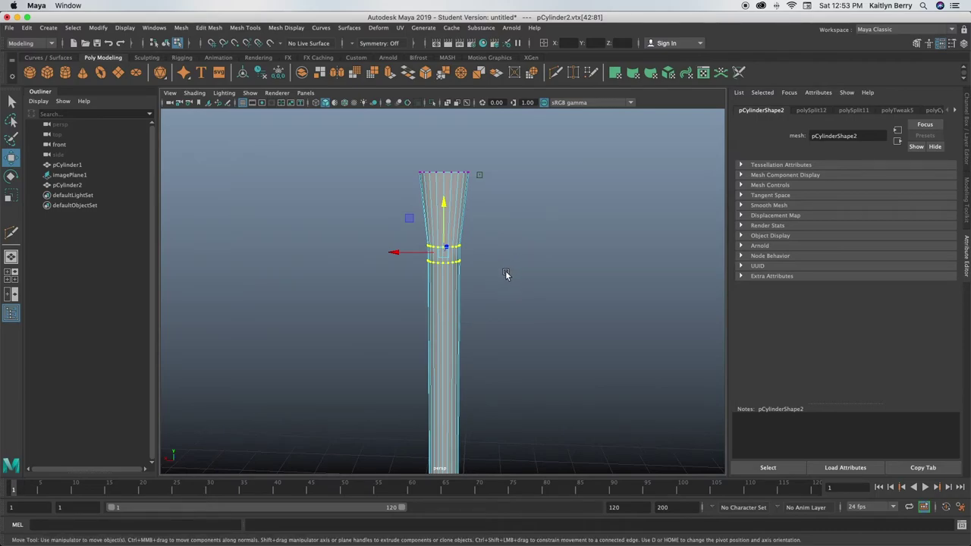
pyautogui.keyDown('alt'); pyautogui.moveTo(470, 274); pyautogui.dragTo(491, 242, button='right'); pyautogui.keyUp('alt')
pyautogui.keyDown('alt'); pyautogui.moveTo(492, 242); pyautogui.dragTo(448, 284); pyautogui.keyUp('alt')
pyautogui.keyDown('alt'); pyautogui.moveTo(454, 293); pyautogui.dragTo(565, 308, button='right'); pyautogui.keyUp('alt')
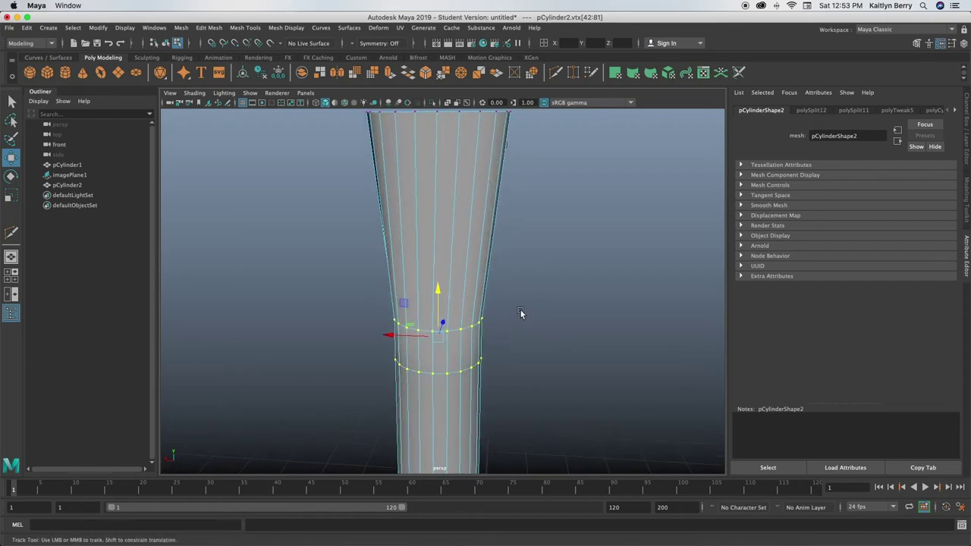
# Select only the vertices of the upper of the two edge loops and scale them slightly inward
pyautogui.keyDown('alt'); pyautogui.moveTo(520, 311); pyautogui.dragTo(529, 296, button='middle'); pyautogui.keyUp('alt')
pyautogui.moveTo(351, 268); pyautogui.dragTo(564, 322)
pyautogui.keyDown('alt'); pyautogui.moveTo(564, 321); pyautogui.dragTo(509, 326); pyautogui.keyUp('alt')
pyautogui.keyDown('alt'); pyautogui.moveTo(519, 324); pyautogui.dragTo(613, 271, button='middle'); pyautogui.keyUp('alt')
pyautogui.keyDown('alt'); pyautogui.moveTo(613, 271); pyautogui.dragTo(390, 278, button='right'); pyautogui.keyUp('alt')
pyautogui.keyDown('alt'); pyautogui.moveTo(390, 282); pyautogui.dragTo(427, 322); pyautogui.keyUp('alt')
pyautogui.press('r')
pyautogui.press('b')
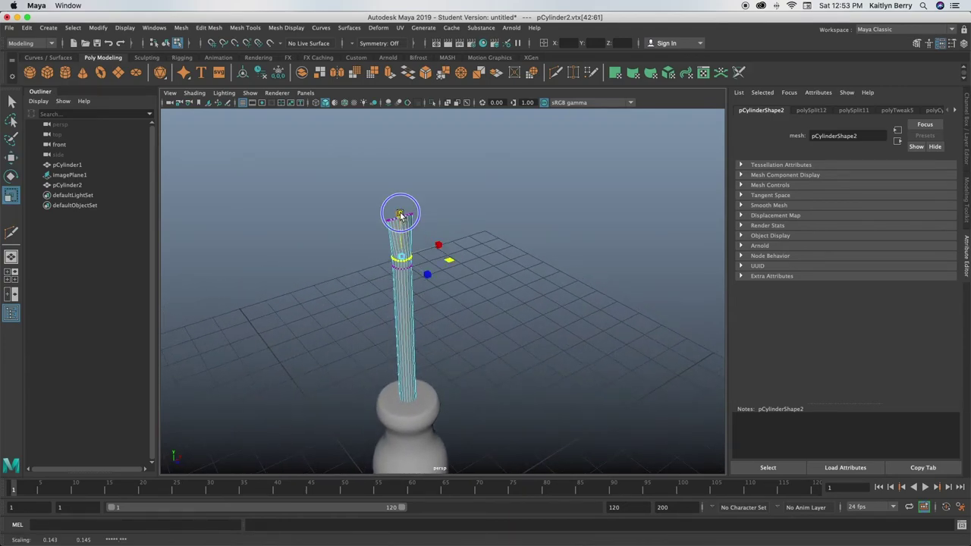
# Lower the narrowed vertex loop in Y until it sits close to the loop beneath it, and deselect it
pyautogui.press('w')
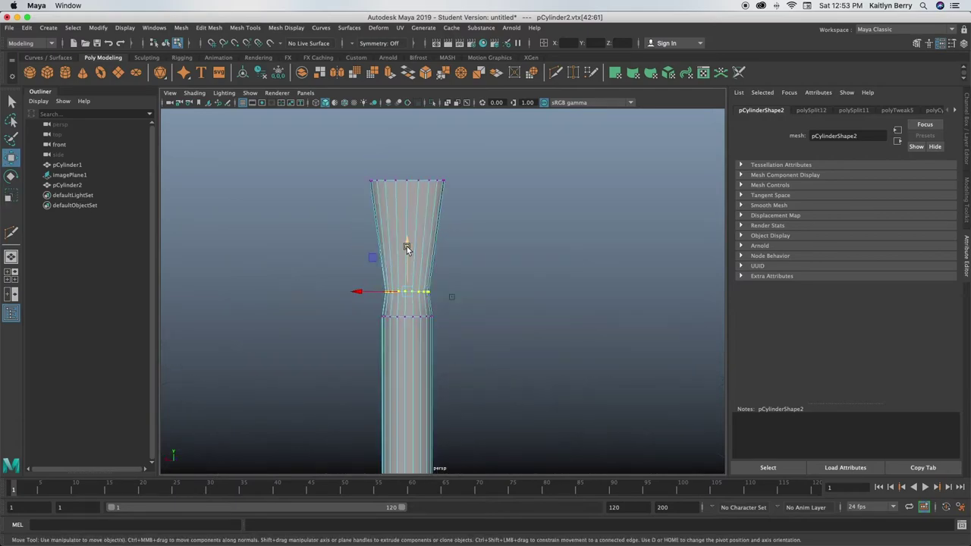
pyautogui.moveTo(407, 246); pyautogui.dragTo(407, 267)
pyautogui.click(475, 321)
# Examine the flared blade in smooth preview and return to the unsmoothed display
pyautogui.keyDown('alt'); pyautogui.moveTo(476, 325); pyautogui.dragTo(487, 316); pyautogui.keyUp('alt')
pyautogui.moveTo(487, 317)
pyautogui.keyDown('alt'); pyautogui.mouseDown(button='right')
pyautogui.moveTo(350, 298)
pyautogui.moveTo(371, 371)
pyautogui.mouseUp(button='right'); pyautogui.keyUp('alt')
pyautogui.moveTo(510, 328)
pyautogui.keyDown('alt'); pyautogui.mouseDown(button='right')
pyautogui.moveTo(415, 322)
pyautogui.moveTo(675, 330)
pyautogui.mouseUp(button='right'); pyautogui.keyUp('alt')
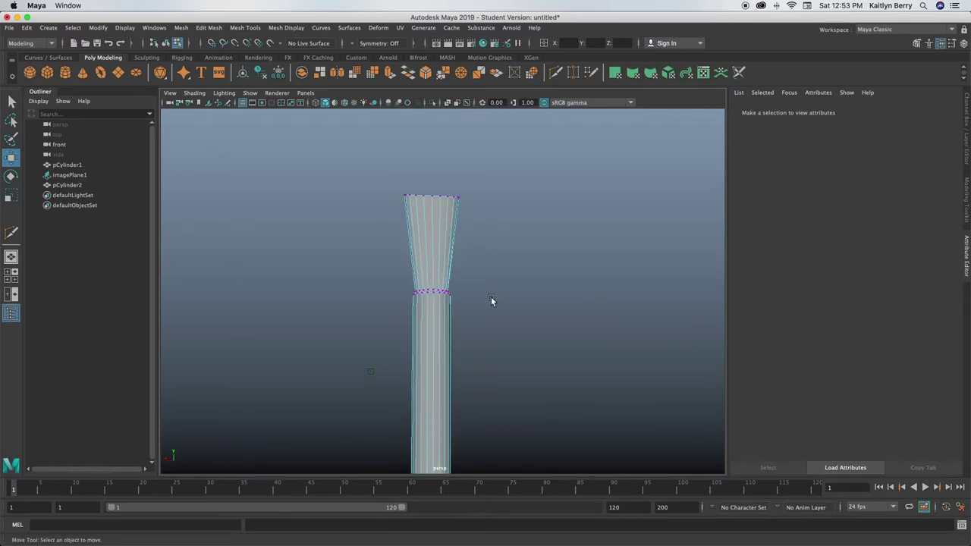
pyautogui.keyDown('alt'); pyautogui.moveTo(491, 299); pyautogui.dragTo(567, 304, button='right'); pyautogui.keyUp('alt')
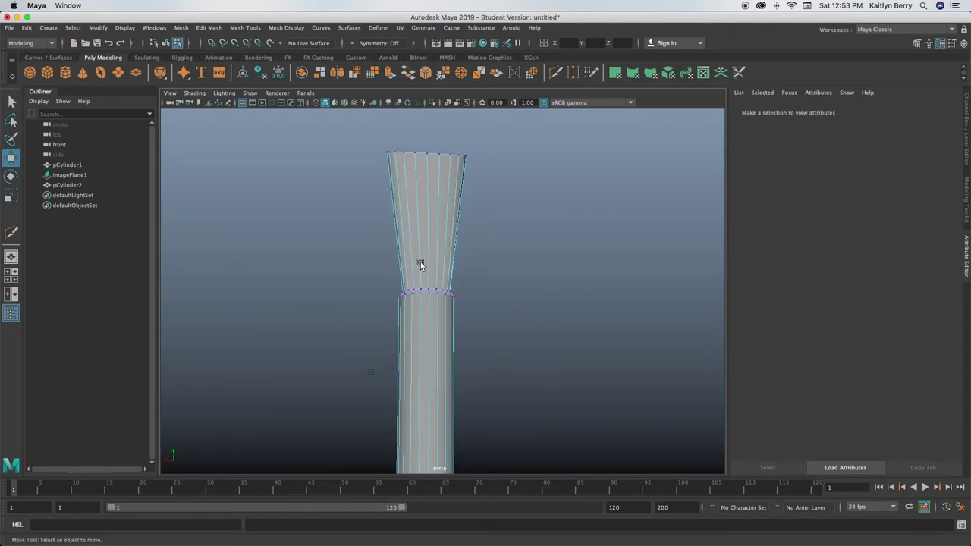
pyautogui.keyDown('alt'); pyautogui.moveTo(456, 272); pyautogui.dragTo(448, 278); pyautogui.keyUp('alt')
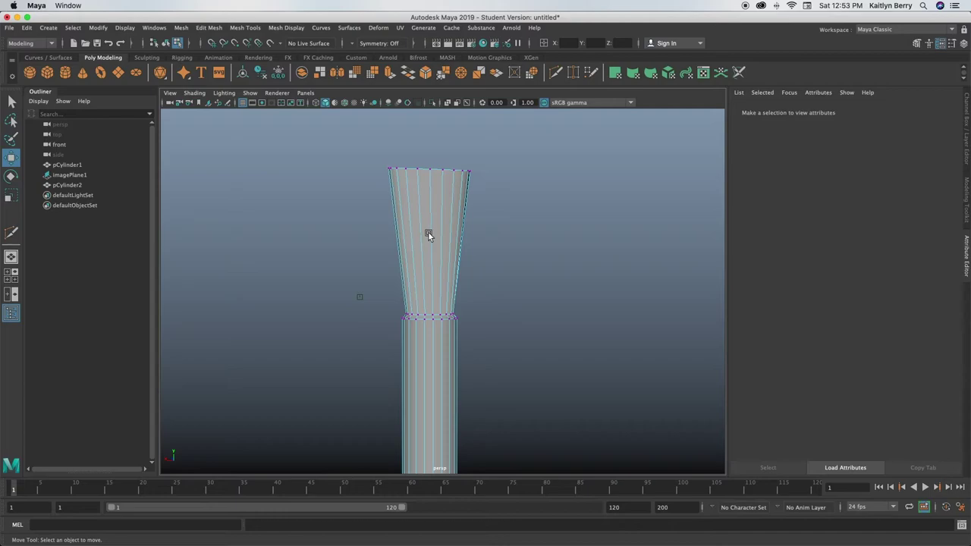
pyautogui.press('3')
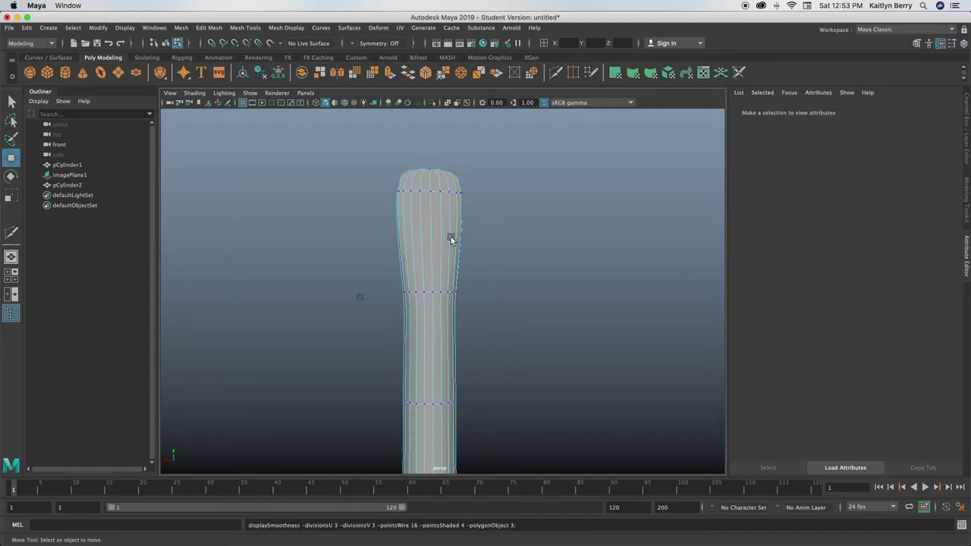
pyautogui.press('1')
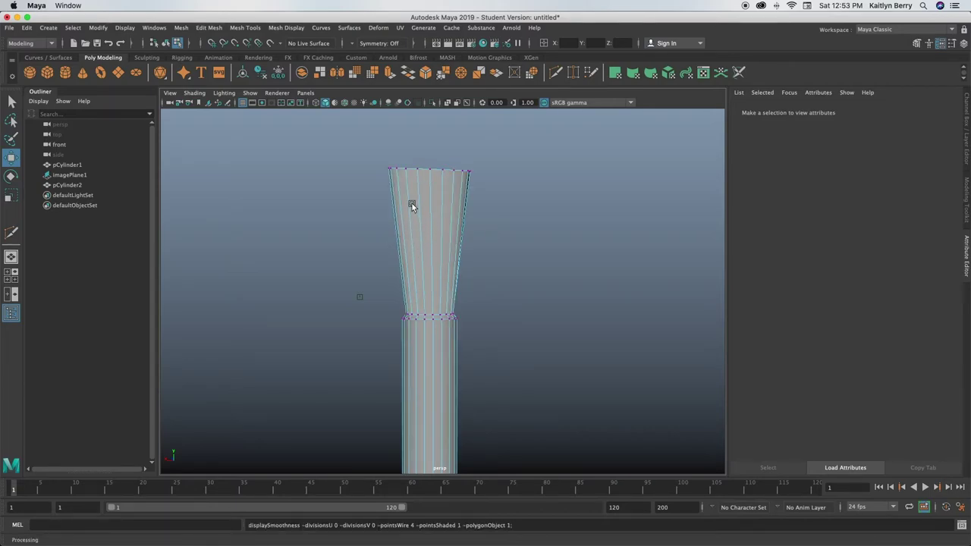
# Bevel the edge loop around the blade's end with 2 segments and check the result in smooth preview
pyautogui.moveTo(432, 206); pyautogui.dragTo(428, 180, button='right')
pyautogui.keyDown('alt'); pyautogui.moveTo(422, 195); pyautogui.dragTo(425, 219); pyautogui.keyUp('alt')
pyautogui.scroll(5, 488, 278)
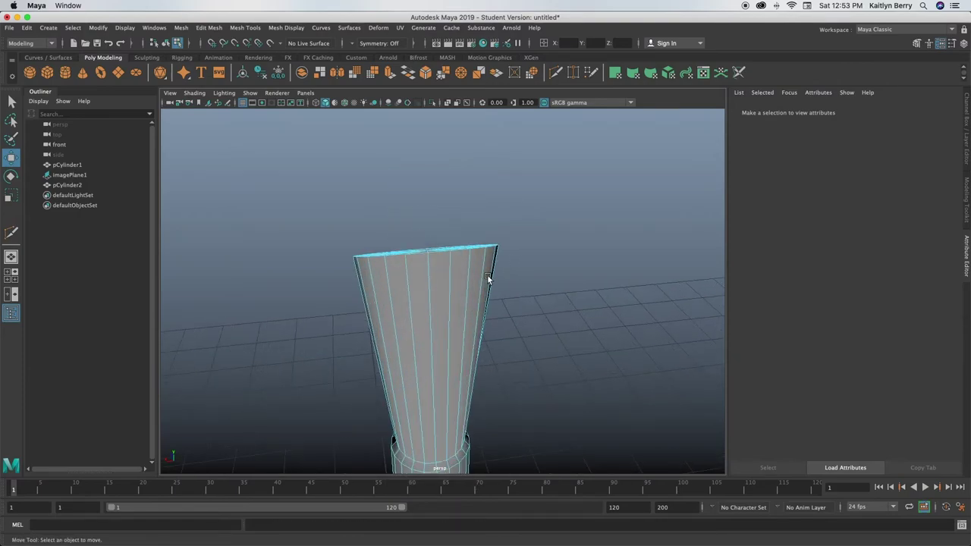
pyautogui.doubleClick(459, 251)
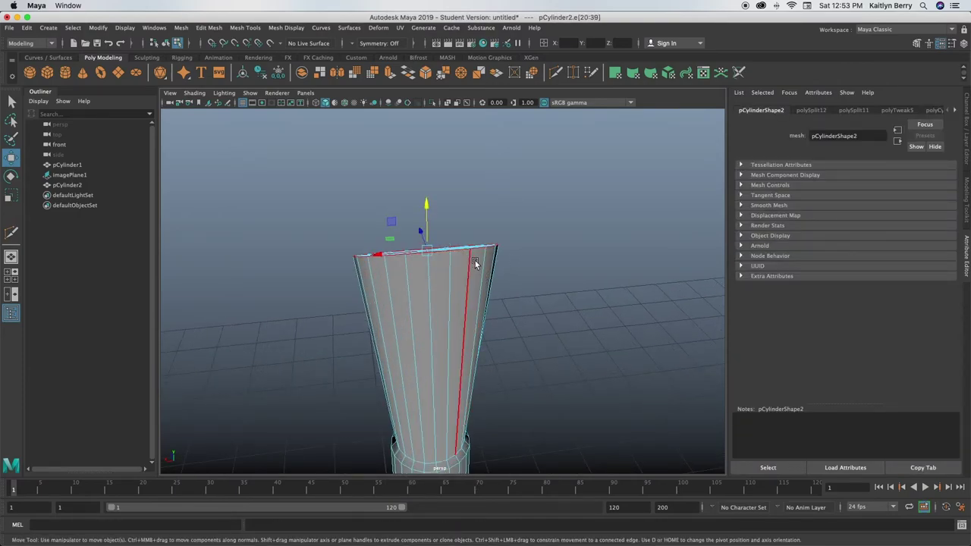
pyautogui.hotkey('ctrl', 'b')
pyautogui.click(333, 191)
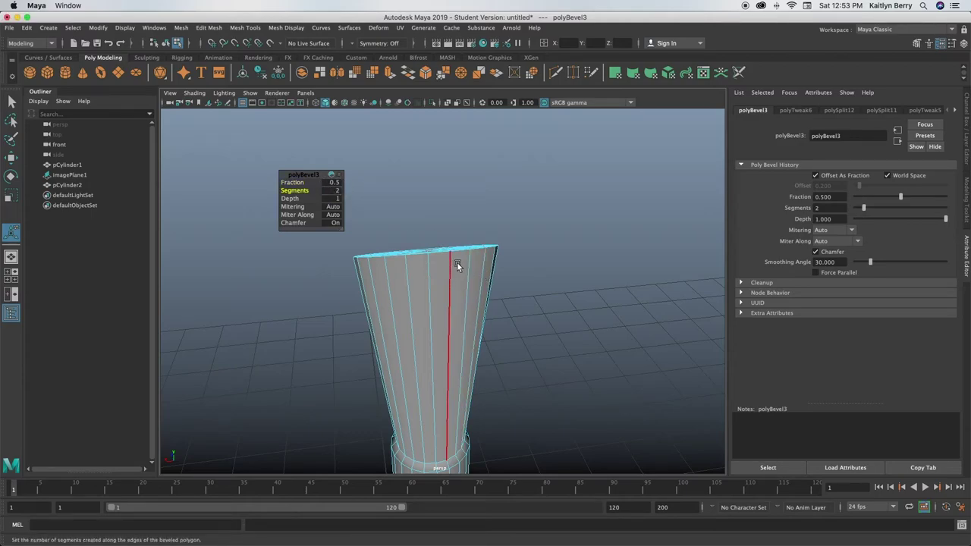
pyautogui.click(335, 192)
pyautogui.write('2')
pyautogui.press('Return')
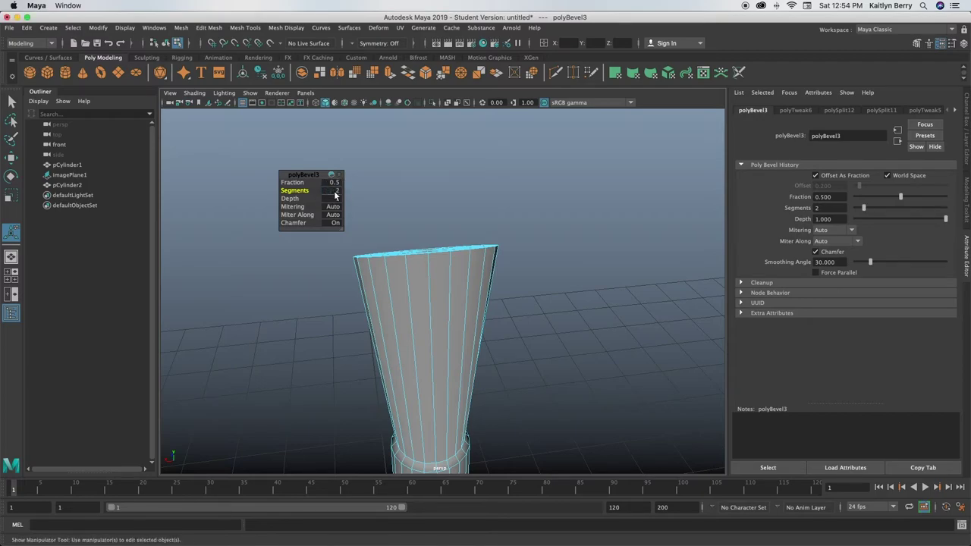
pyautogui.moveTo(299, 179); pyautogui.dragTo(309, 176)
pyautogui.press('3')
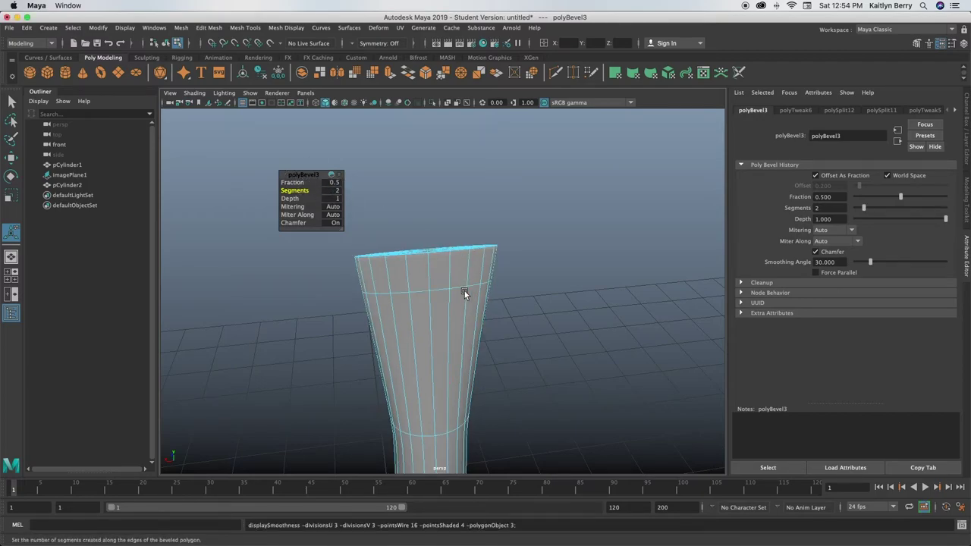
pyautogui.press('1')
# Bevel the lower edge loop at the blade's base with 2 segments and display the shaft smoothed
pyautogui.keyDown('alt'); pyautogui.moveTo(465, 408); pyautogui.dragTo(446, 334, button='middle'); pyautogui.keyUp('alt')
pyautogui.doubleClick(432, 392)
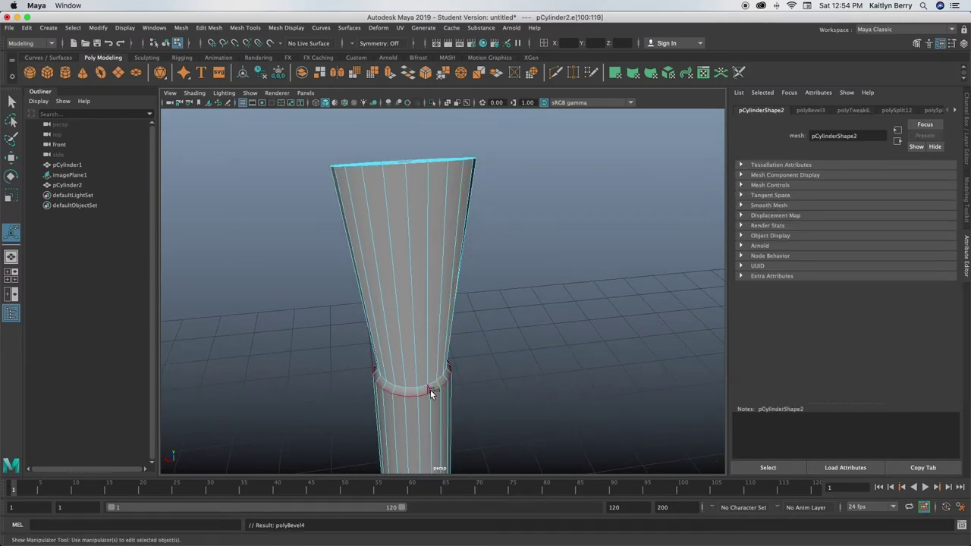
pyautogui.hotkey('ctrl', 'b')
pyautogui.click(334, 192)
pyautogui.write('2')
pyautogui.press('Return')
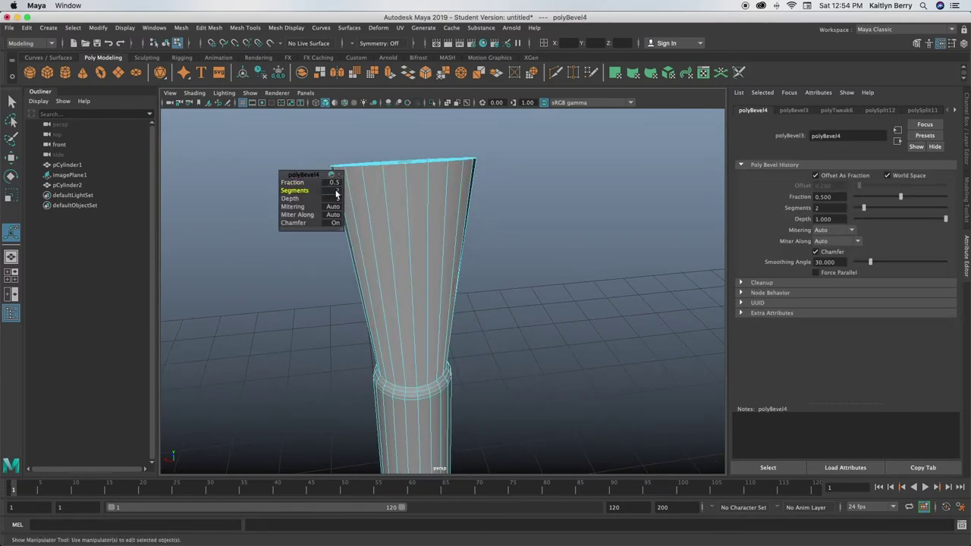
pyautogui.press('4')
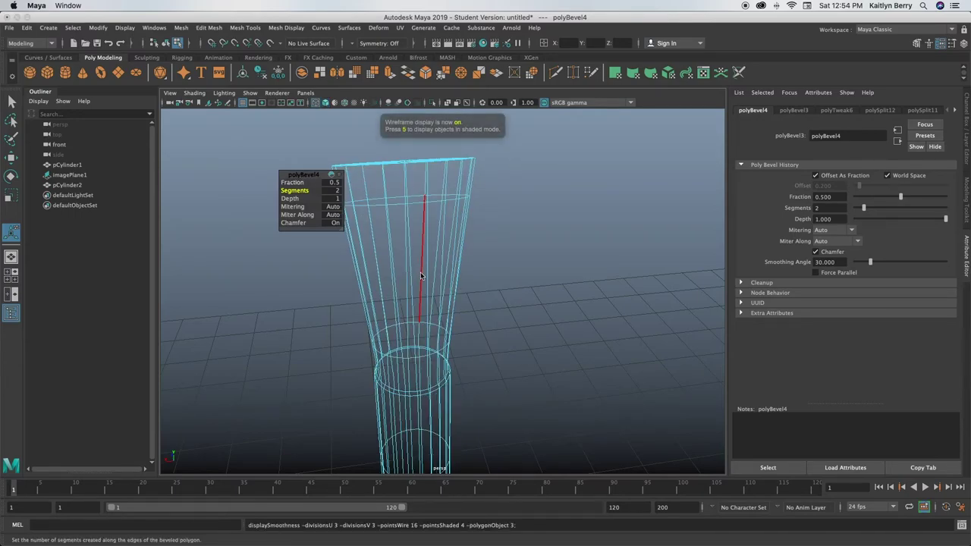
pyautogui.press('5')
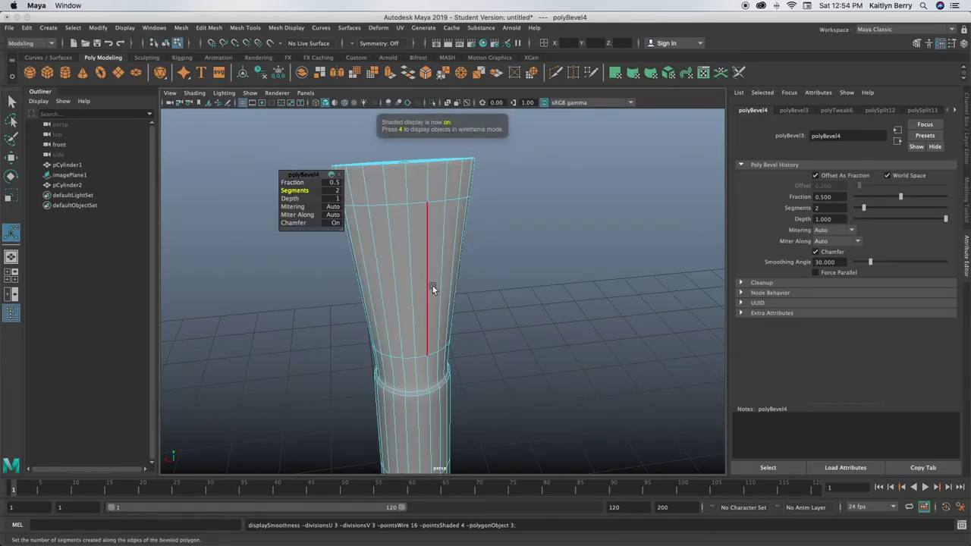
pyautogui.moveTo(433, 289)
pyautogui.keyDown('alt'); pyautogui.mouseDown(button='right')
pyautogui.moveTo(459, 321)
pyautogui.moveTo(453, 347)
pyautogui.moveTo(473, 379)
pyautogui.moveTo(455, 349)
pyautogui.mouseUp(button='right'); pyautogui.keyUp('alt')
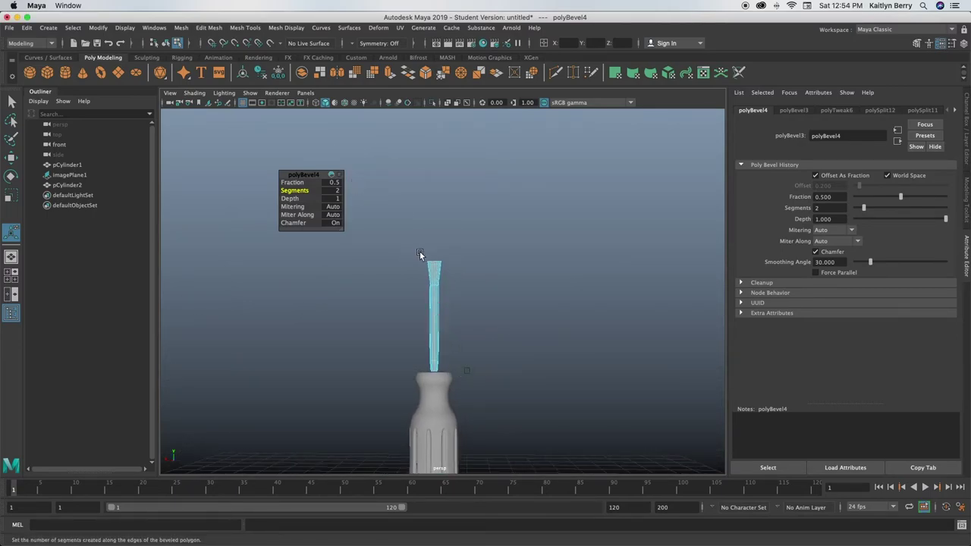
# Select the vertices of the flared blade, scale them slightly in Y and deselect them
pyautogui.moveTo(436, 275); pyautogui.dragTo(384, 261, button='right')
pyautogui.moveTo(393, 242); pyautogui.dragTo(481, 273)
pyautogui.press('r')
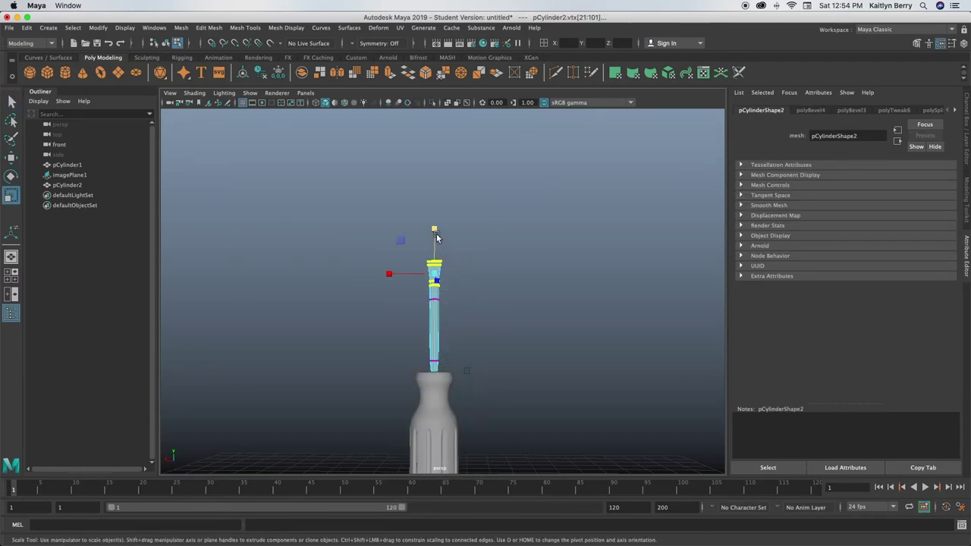
pyautogui.moveTo(412, 244); pyautogui.dragTo(459, 269)
pyautogui.click(415, 244)
pyautogui.moveTo(433, 211); pyautogui.dragTo(433, 223)
pyautogui.click(499, 268)
# Return the shaft to object mode and inspect the whole screwdriver
pyautogui.keyDown('alt'); pyautogui.moveTo(471, 346); pyautogui.dragTo(471, 348); pyautogui.keyUp('alt')
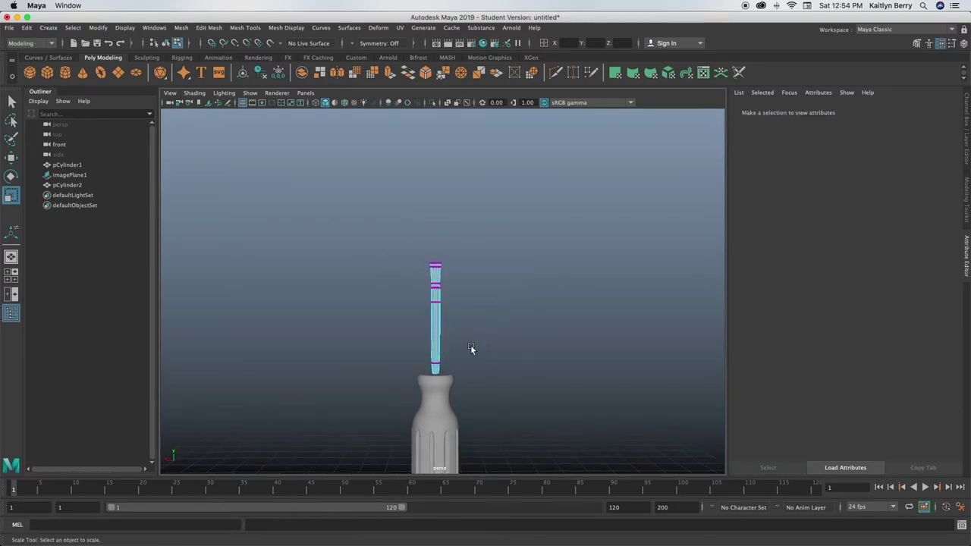
pyautogui.scroll(-3, 486, 364)
pyautogui.keyDown('alt'); pyautogui.moveTo(482, 359); pyautogui.dragTo(475, 340, button='middle'); pyautogui.keyUp('alt')
pyautogui.keyDown('alt'); pyautogui.moveTo(475, 340); pyautogui.dragTo(441, 310); pyautogui.keyUp('alt')
pyautogui.moveTo(440, 311); pyautogui.dragTo(481, 250, button='right')
pyautogui.keyDown('alt'); pyautogui.moveTo(462, 359); pyautogui.dragTo(443, 341); pyautogui.keyUp('alt')
pyautogui.scroll(2, 443, 340)
pyautogui.keyDown('alt'); pyautogui.moveTo(443, 341); pyautogui.dragTo(446, 370, button='right'); pyautogui.keyUp('alt')
pyautogui.keyDown('alt'); pyautogui.moveTo(437, 384); pyautogui.dragTo(451, 368); pyautogui.keyUp('alt')
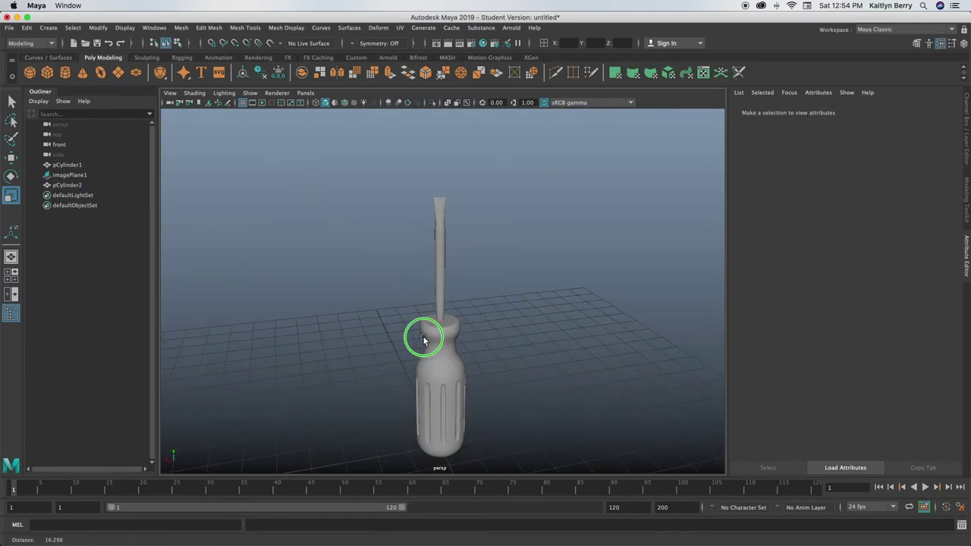
# Return the shaft to unsmoothed display where it meets the handle, and select the handle
pyautogui.moveTo(423, 336)
pyautogui.keyDown('alt'); pyautogui.mouseDown(button='right')
pyautogui.moveTo(400, 401)
pyautogui.moveTo(442, 414)
pyautogui.moveTo(432, 335)
pyautogui.mouseUp(button='right'); pyautogui.keyUp('alt')
pyautogui.click(433, 336)
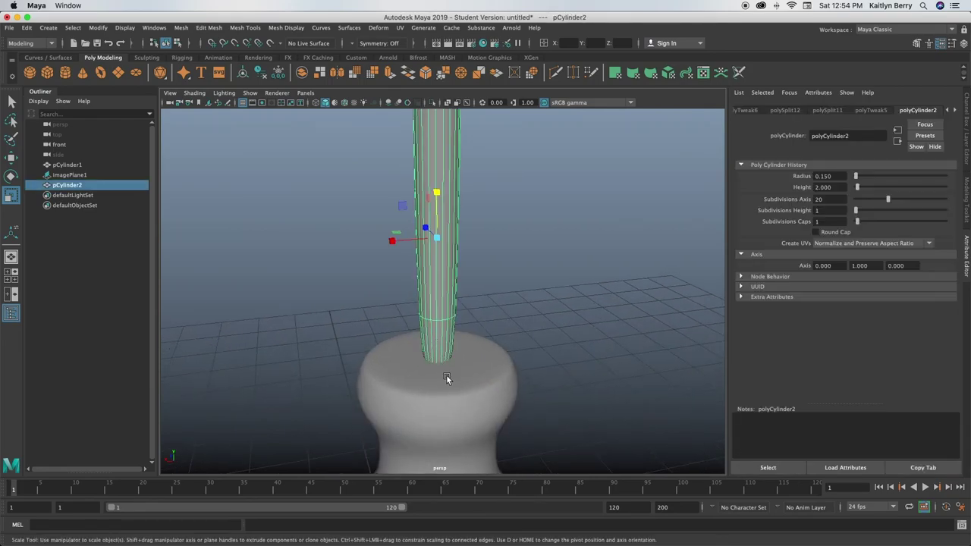
pyautogui.keyDown('alt'); pyautogui.moveTo(423, 377); pyautogui.dragTo(508, 349, button='right'); pyautogui.keyUp('alt')
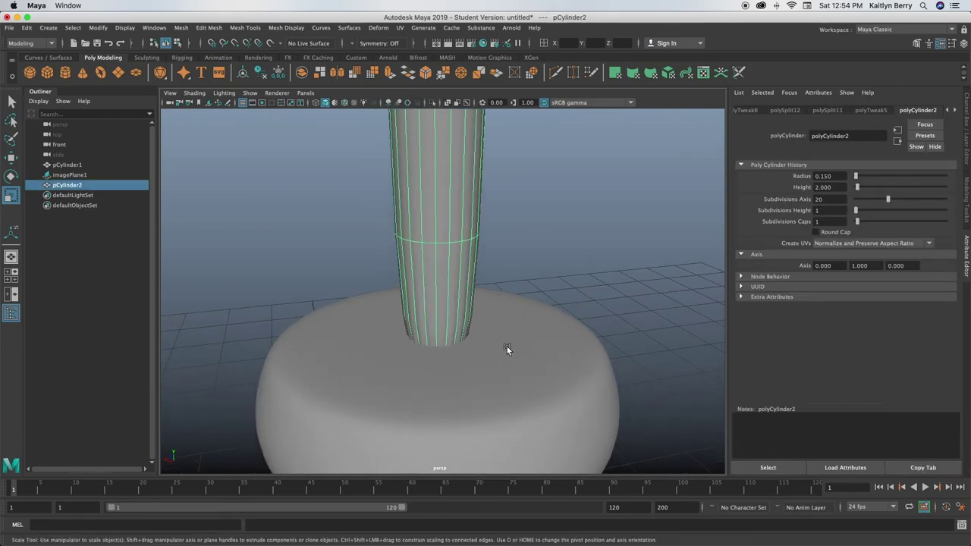
pyautogui.click(494, 369)
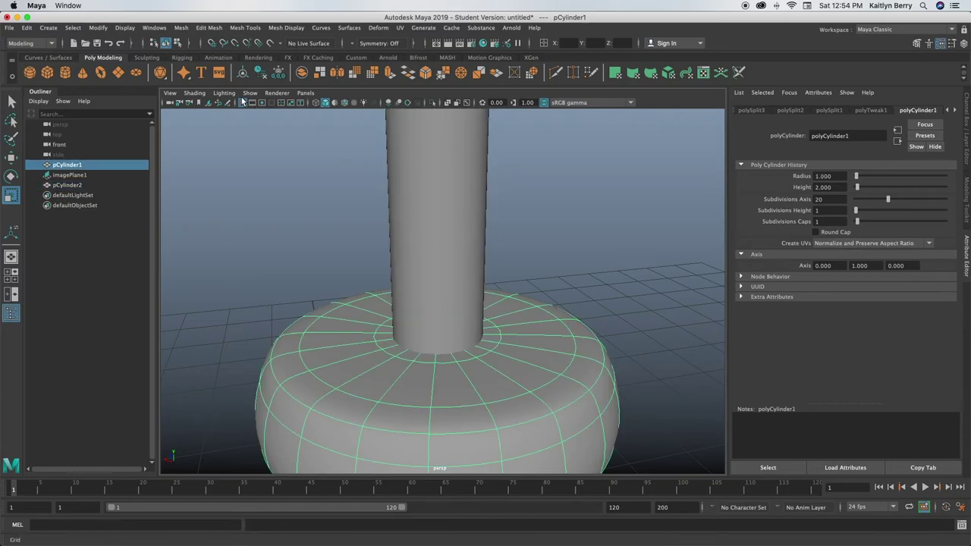
# Switch the view to wireframe and select the shaft at its base inside the handle
pyautogui.click(316, 103)
pyautogui.keyDown('alt'); pyautogui.moveTo(457, 368); pyautogui.dragTo(453, 338, button='middle'); pyautogui.keyUp('alt')
pyautogui.keyDown('alt'); pyautogui.moveTo(453, 339); pyautogui.dragTo(444, 371, button='right'); pyautogui.keyUp('alt')
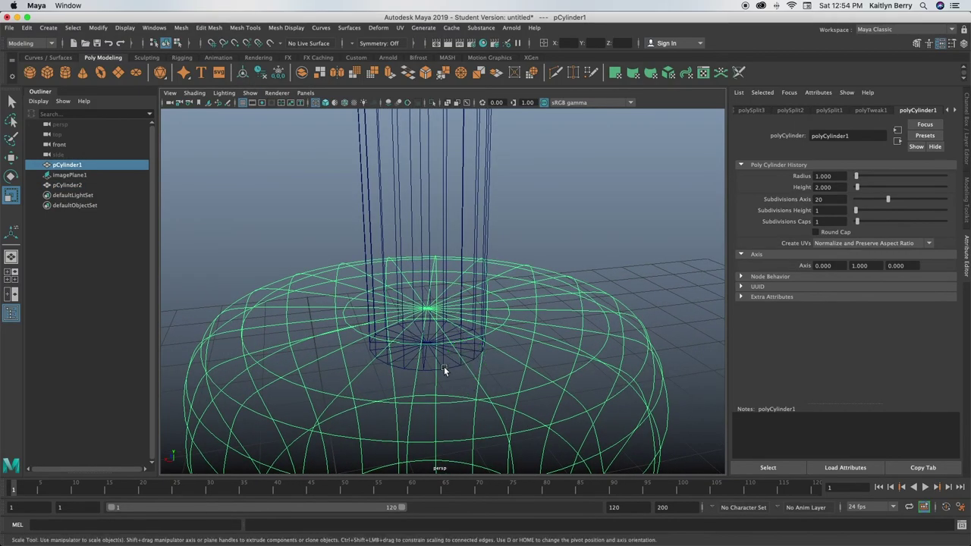
pyautogui.moveTo(434, 257); pyautogui.dragTo(449, 266, button='right')
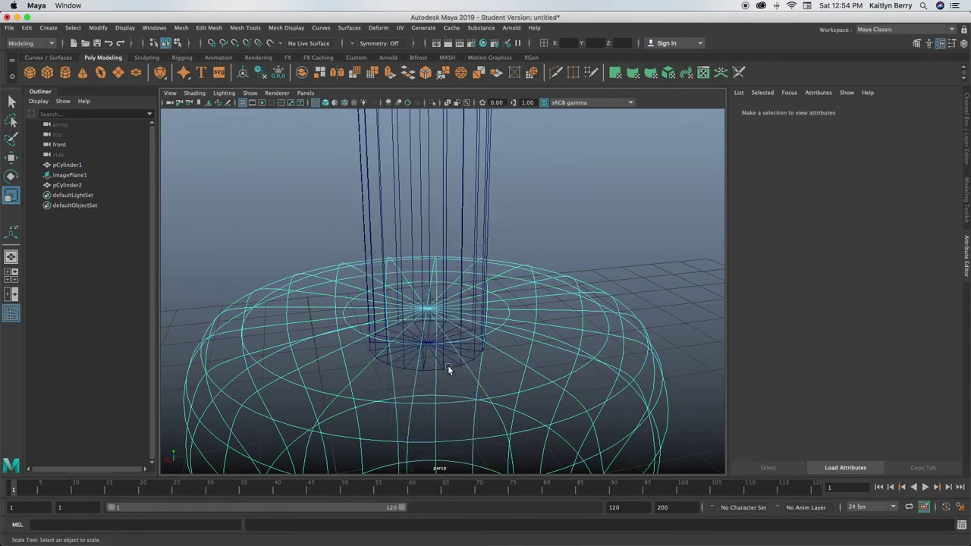
pyautogui.moveTo(447, 365)
pyautogui.keyDown('alt'); pyautogui.mouseDown(button='right')
pyautogui.moveTo(517, 378)
pyautogui.moveTo(458, 354)
pyautogui.mouseUp(button='right'); pyautogui.keyUp('alt')
pyautogui.click(458, 354)
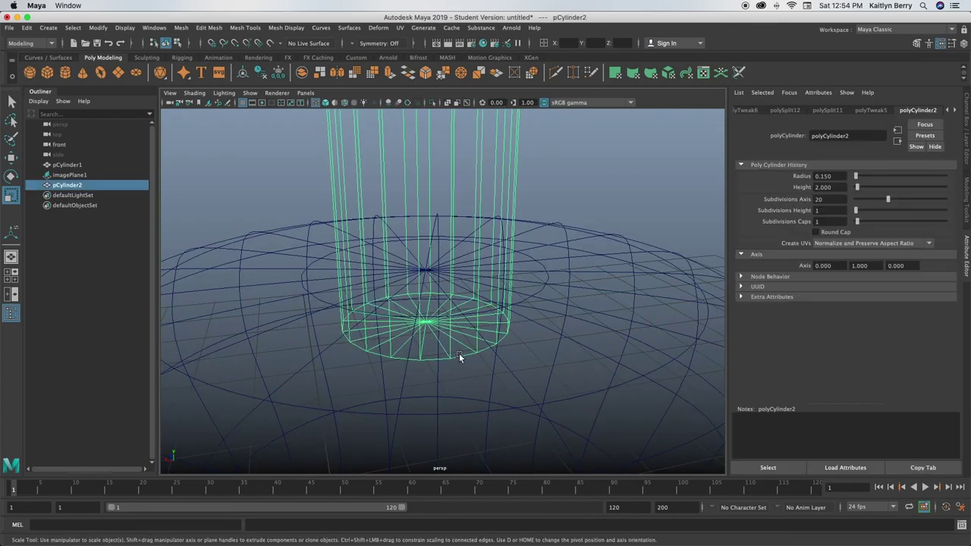
# Bevel the edge loop around the shaft's bottom end with 2 segments and a fraction of 0.11
pyautogui.moveTo(446, 337); pyautogui.dragTo(453, 230, button='right')
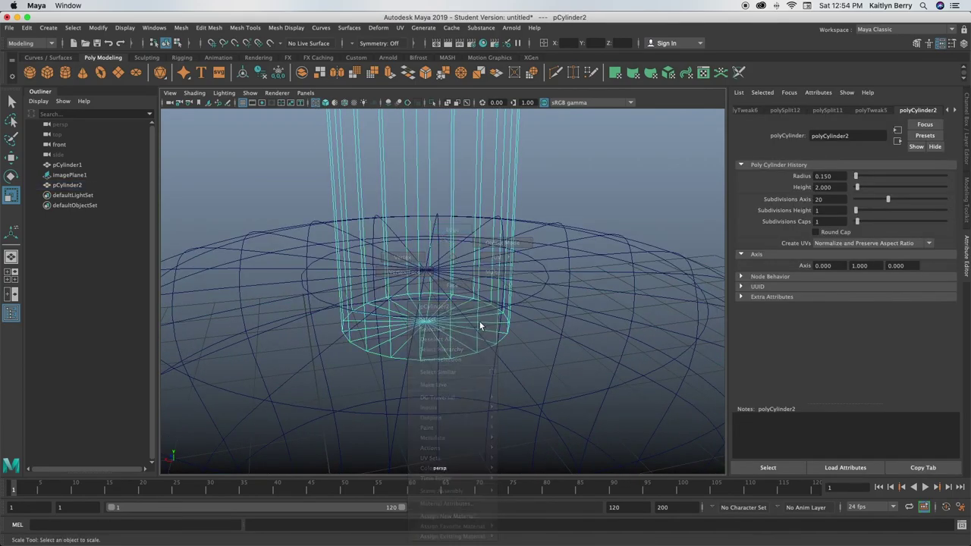
pyautogui.doubleClick(463, 354)
pyautogui.hotkey('ctrl', 'b')
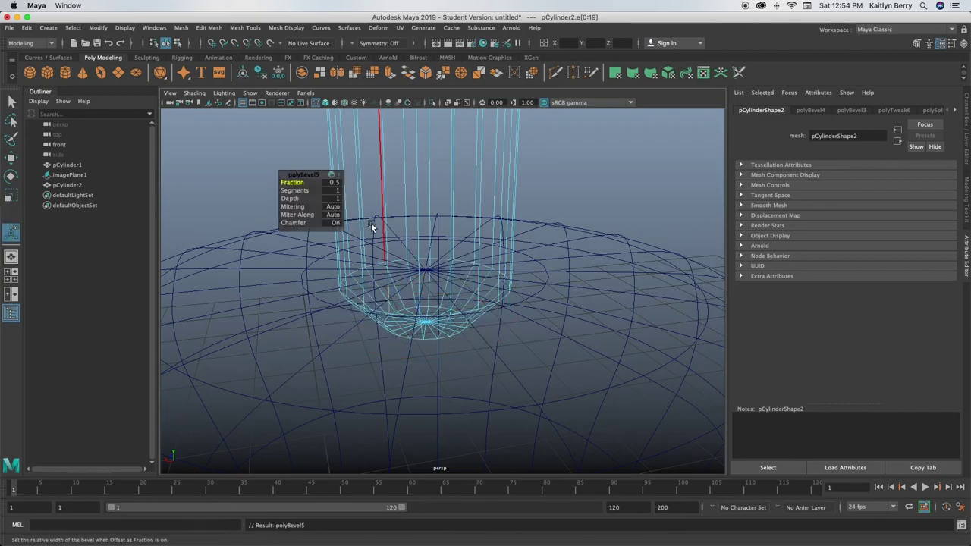
pyautogui.write('2')
pyautogui.press('Return')
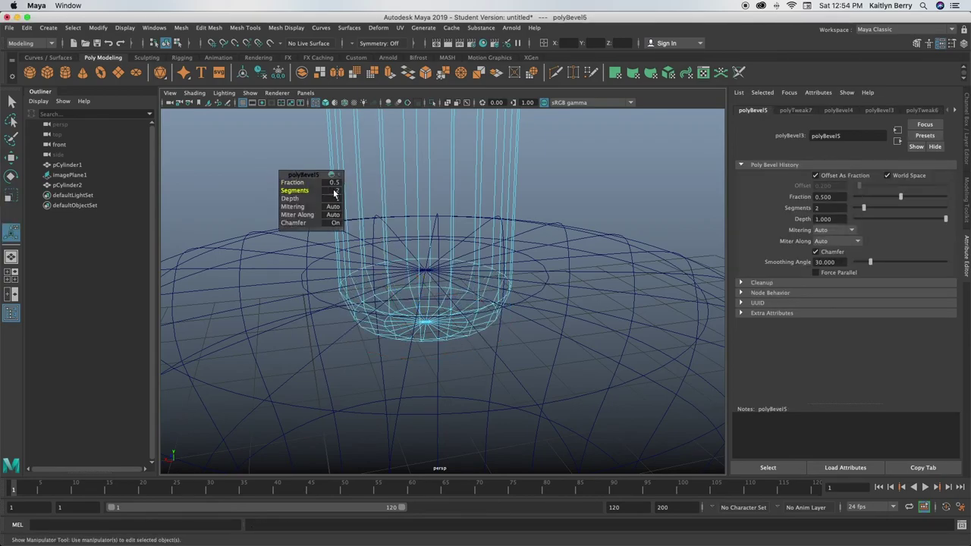
pyautogui.moveTo(291, 182); pyautogui.dragTo(270, 177)
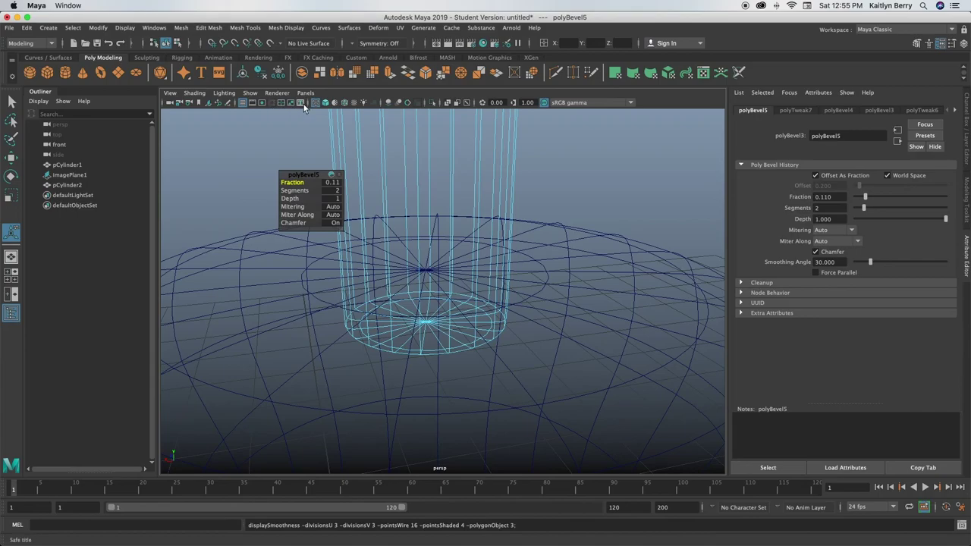
# Return the view to shaded display, clear the selection and inspect the whole screwdriver
pyautogui.click(325, 103)
pyautogui.click(613, 353)
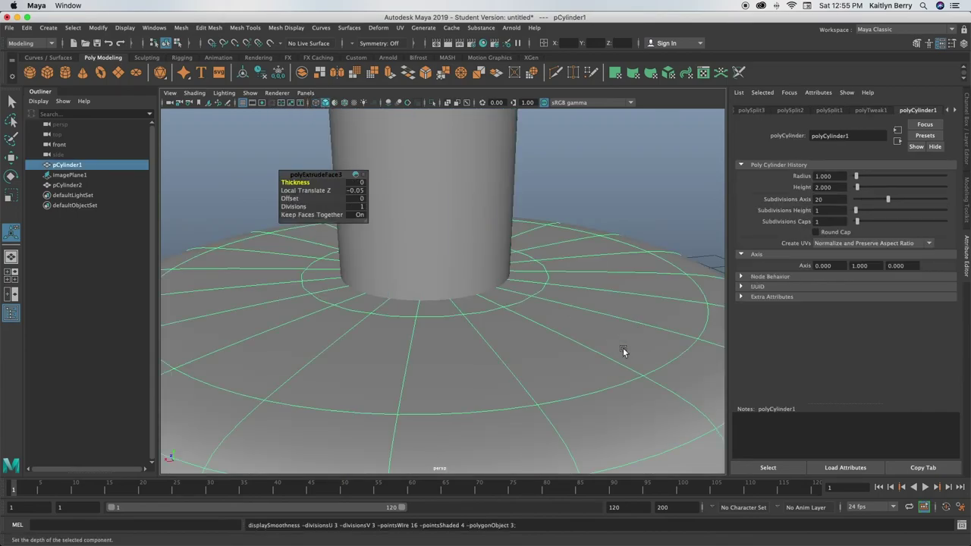
pyautogui.keyDown('alt'); pyautogui.moveTo(623, 352); pyautogui.dragTo(275, 329, button='right'); pyautogui.keyUp('alt')
pyautogui.keyDown('alt'); pyautogui.moveTo(499, 304); pyautogui.dragTo(524, 384, button='middle'); pyautogui.keyUp('alt')
pyautogui.keyDown('alt'); pyautogui.moveTo(524, 384); pyautogui.dragTo(472, 354, button='right'); pyautogui.keyUp('alt')
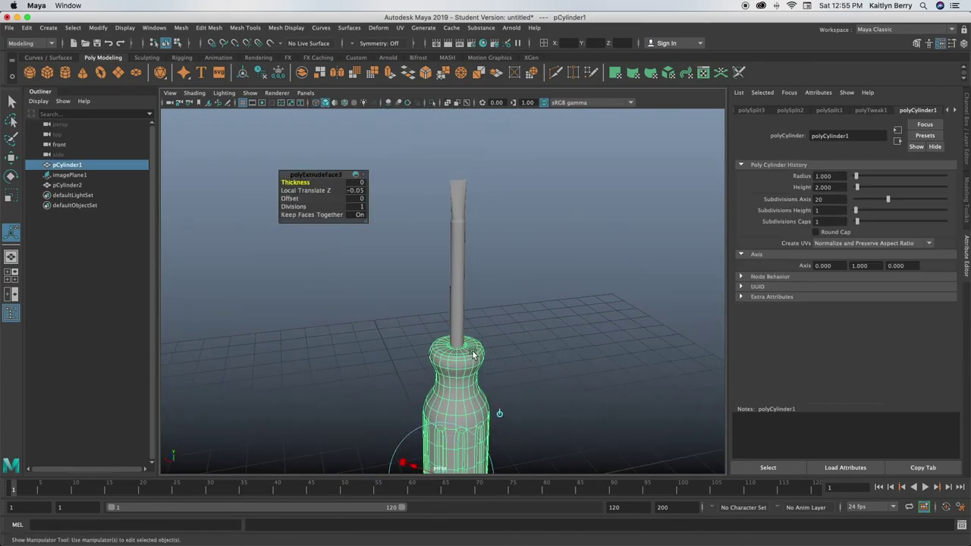
pyautogui.keyDown('alt'); pyautogui.moveTo(471, 354); pyautogui.dragTo(439, 322); pyautogui.keyUp('alt')
pyautogui.keyDown('alt'); pyautogui.moveTo(439, 322); pyautogui.dragTo(395, 319, button='right'); pyautogui.keyUp('alt')
pyautogui.click(498, 349)
pyautogui.keyDown('alt'); pyautogui.moveTo(492, 375); pyautogui.dragTo(477, 349, button='middle'); pyautogui.keyUp('alt')
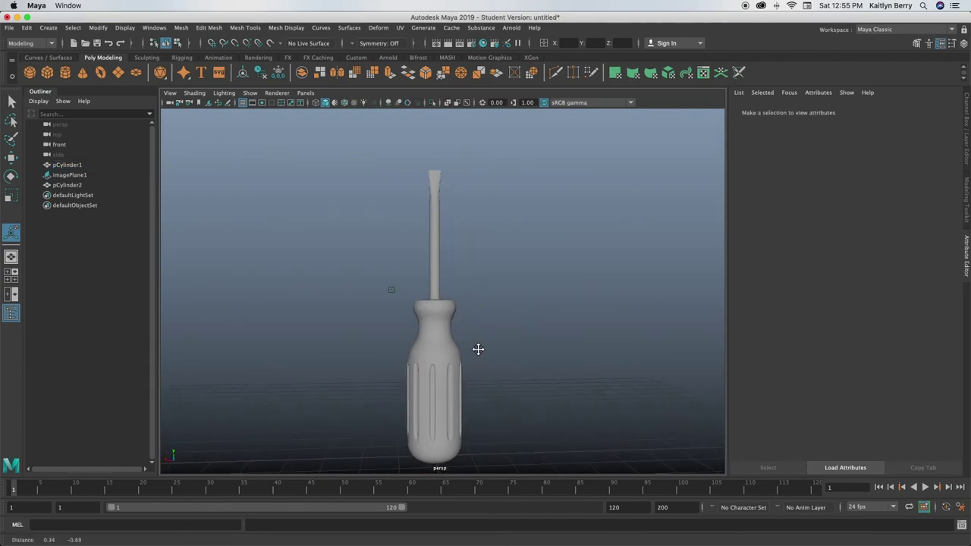
pyautogui.keyDown('alt'); pyautogui.moveTo(474, 345); pyautogui.dragTo(404, 315); pyautogui.keyUp('alt')
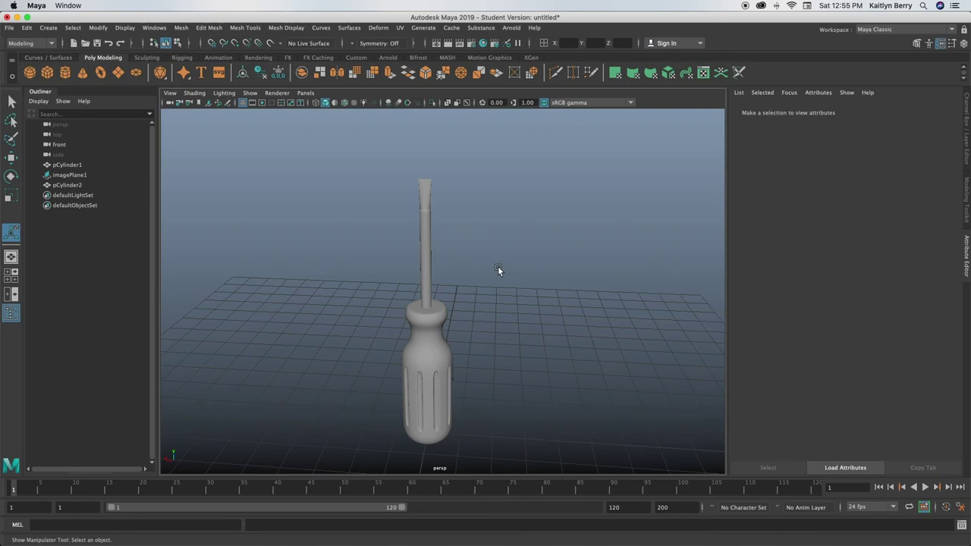
# Select the screwdriver's handle
pyautogui.click(437, 323)
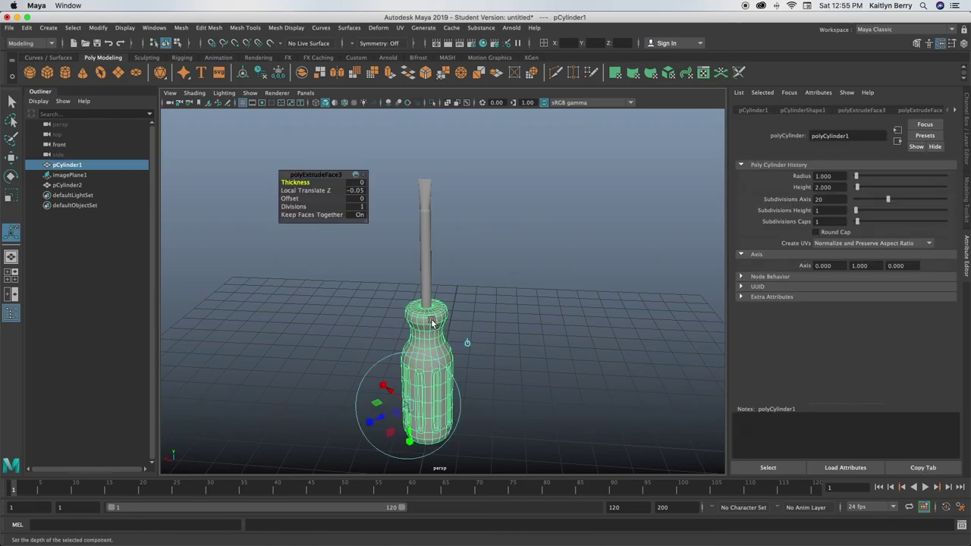
pyautogui.keyDown('alt'); pyautogui.moveTo(431, 323); pyautogui.dragTo(447, 273, button='right'); pyautogui.keyUp('alt')
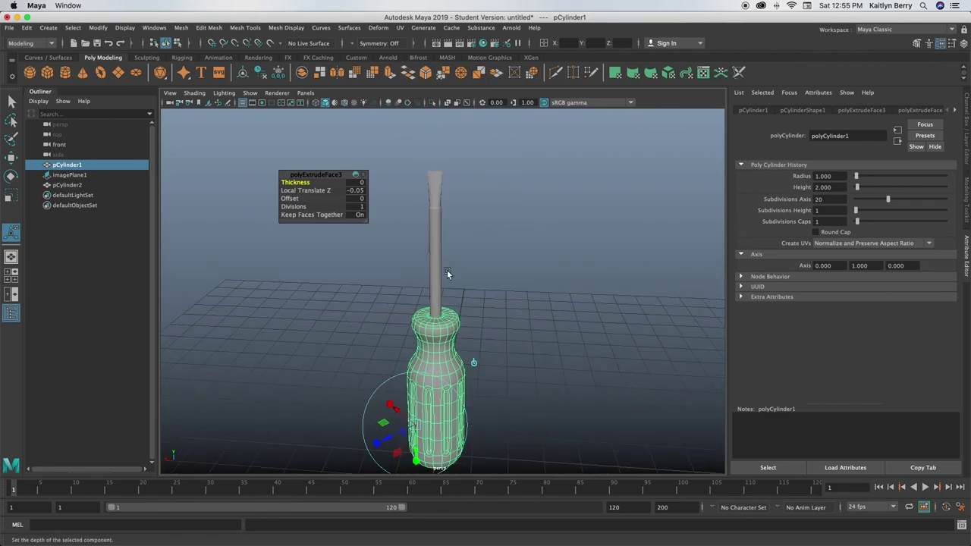